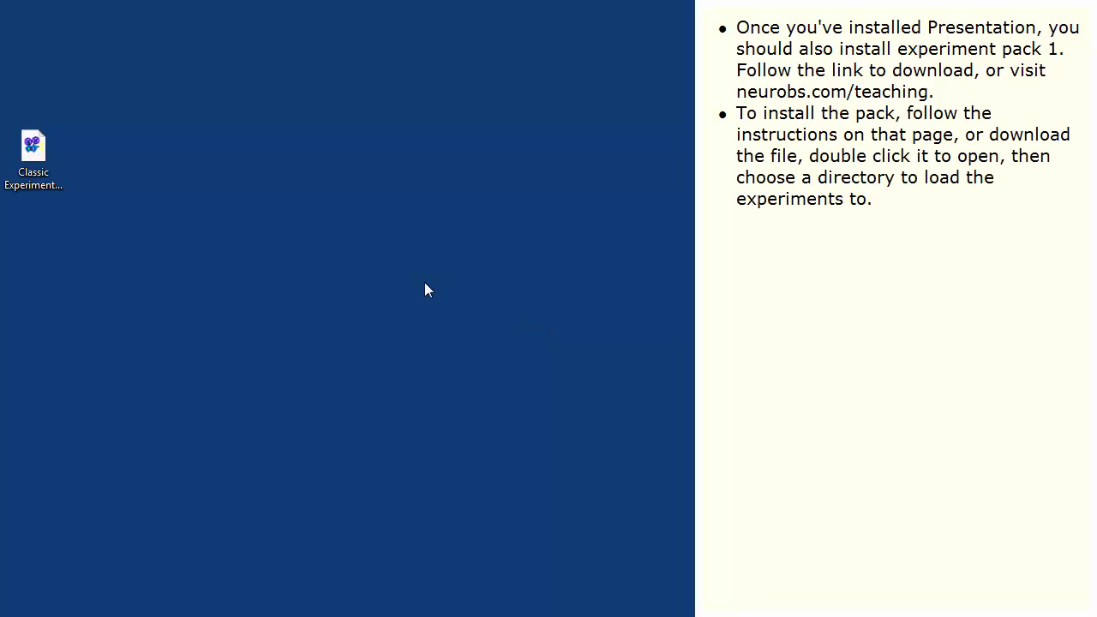
Step: Unpack the Classic Experiments pack into the C:\My Experiments folder and keep the original .pak file
click(60, 160)
double_click(61, 160)
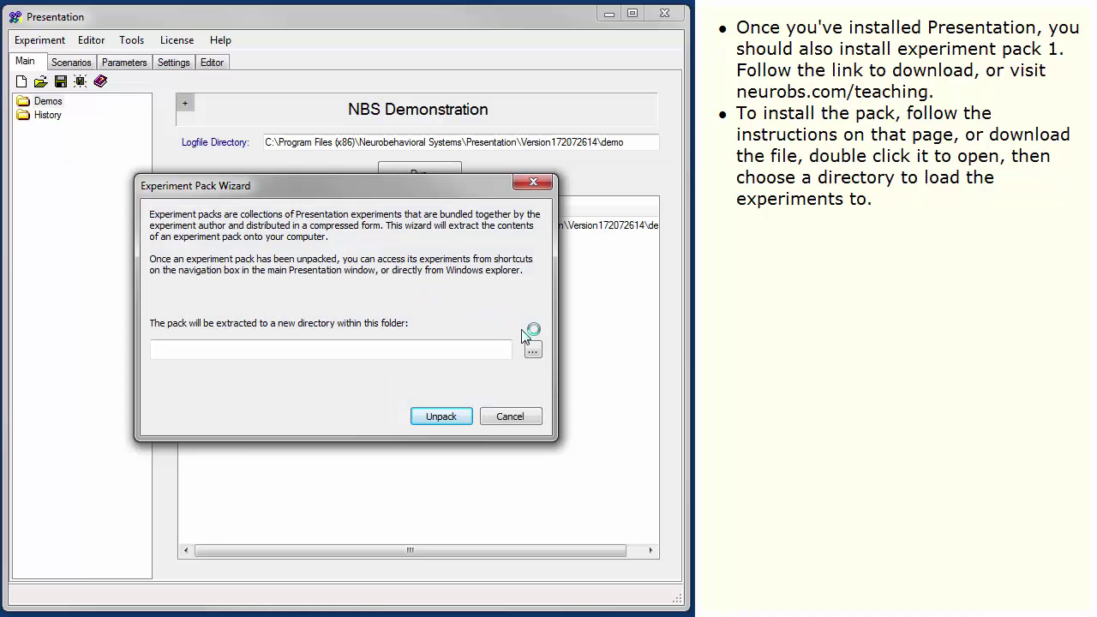
click(537, 352)
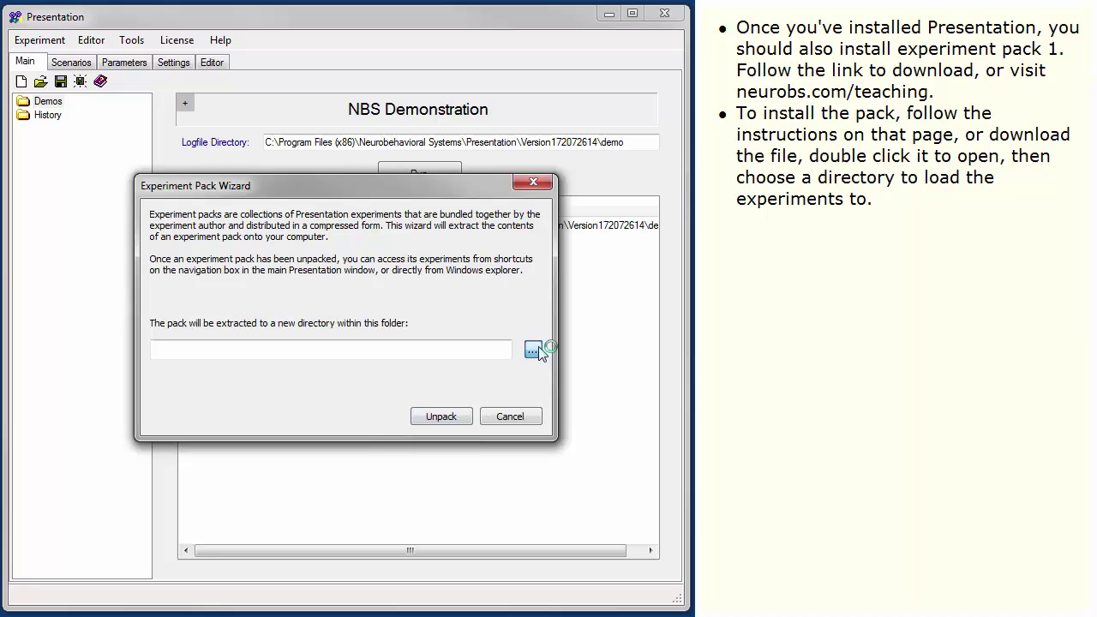
click(425, 309)
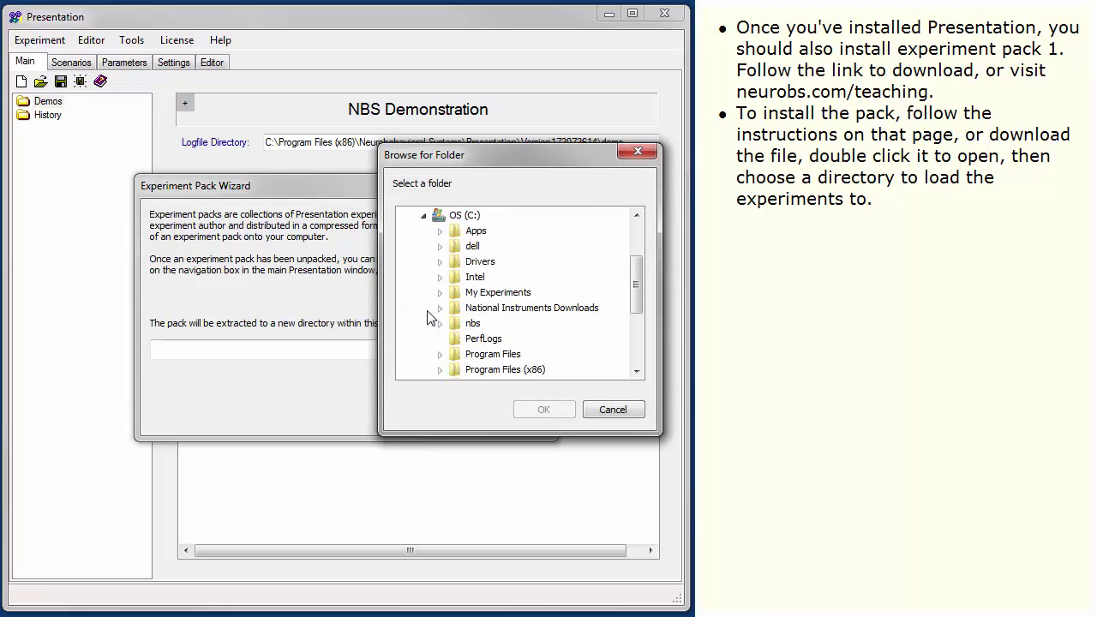
click(498, 294)
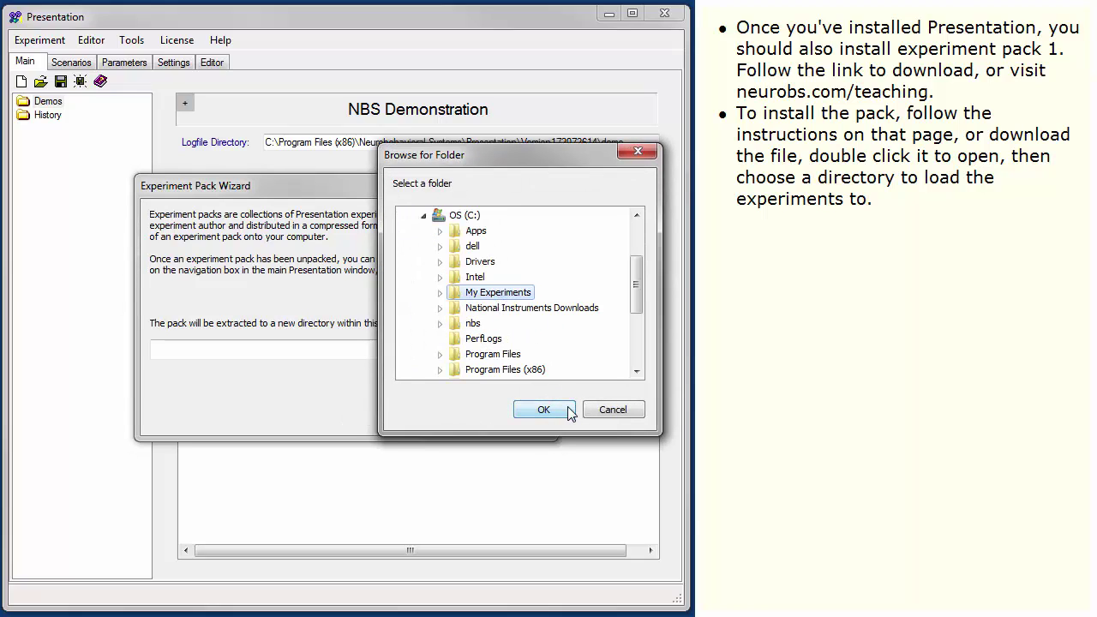
click(544, 410)
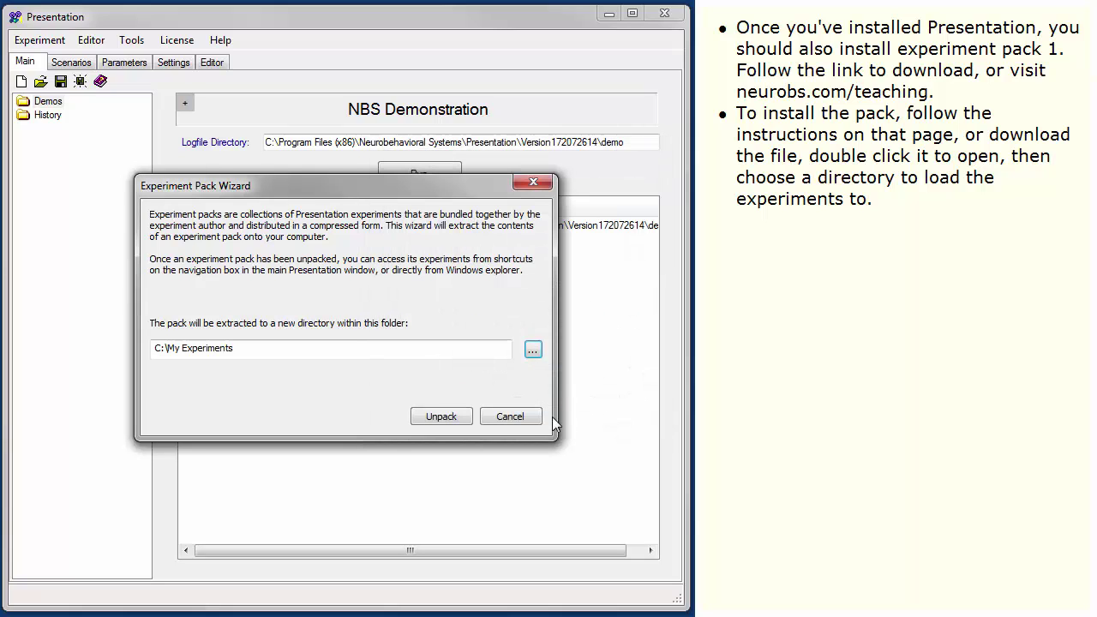
click(468, 420)
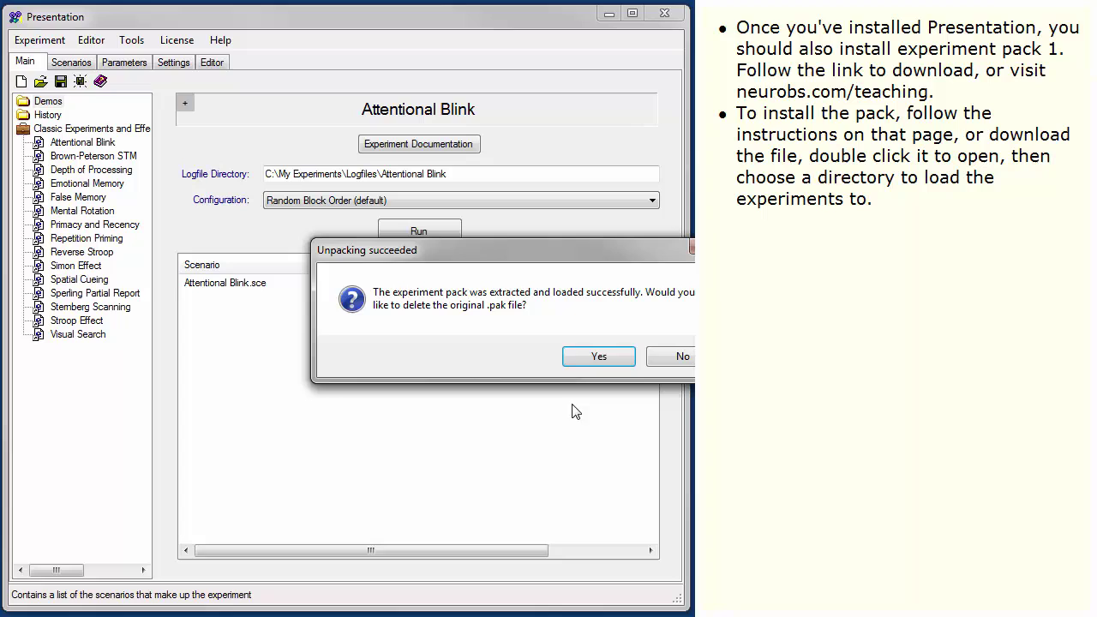
click(682, 358)
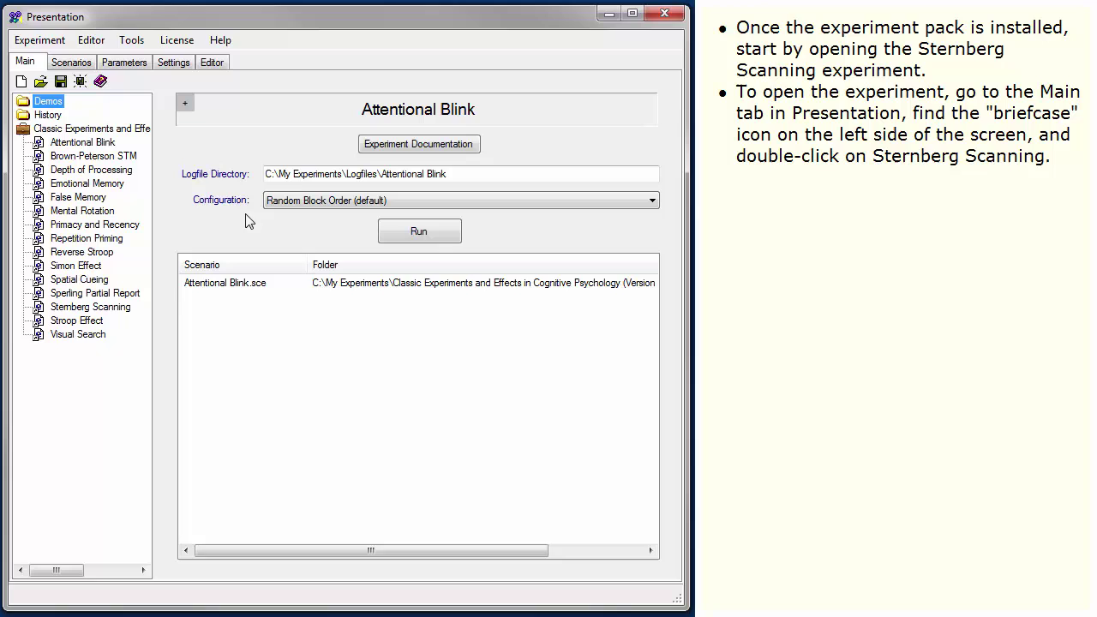
Step: Open the Sternberg Scanning experiment from the Classic Experiments and Effects pack
double_click(143, 133)
double_click(143, 133)
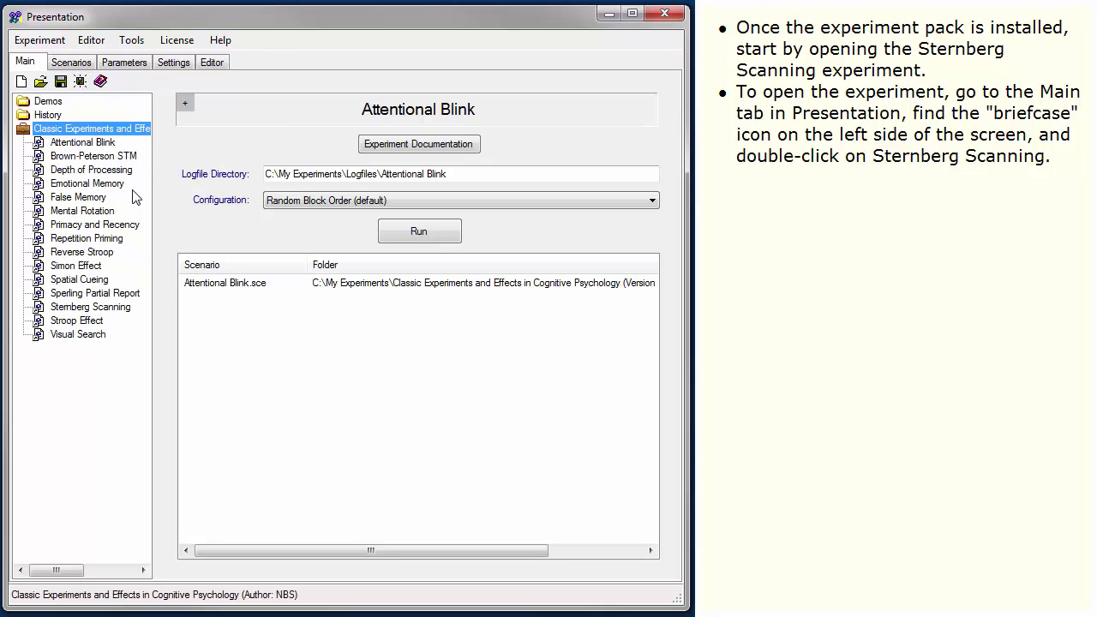
click(125, 308)
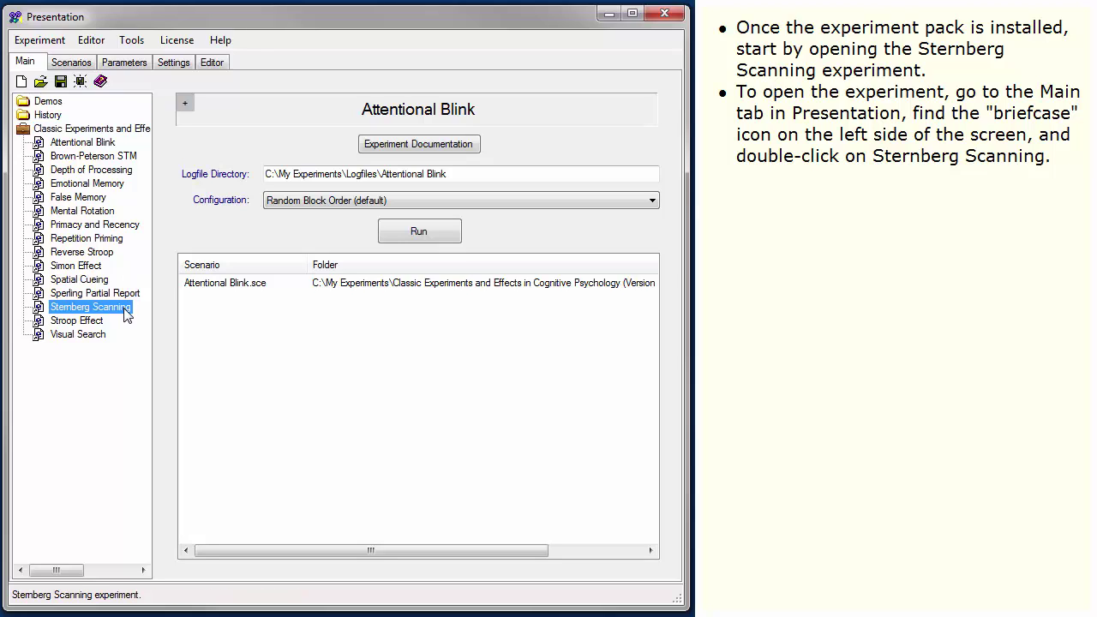
double_click(124, 309)
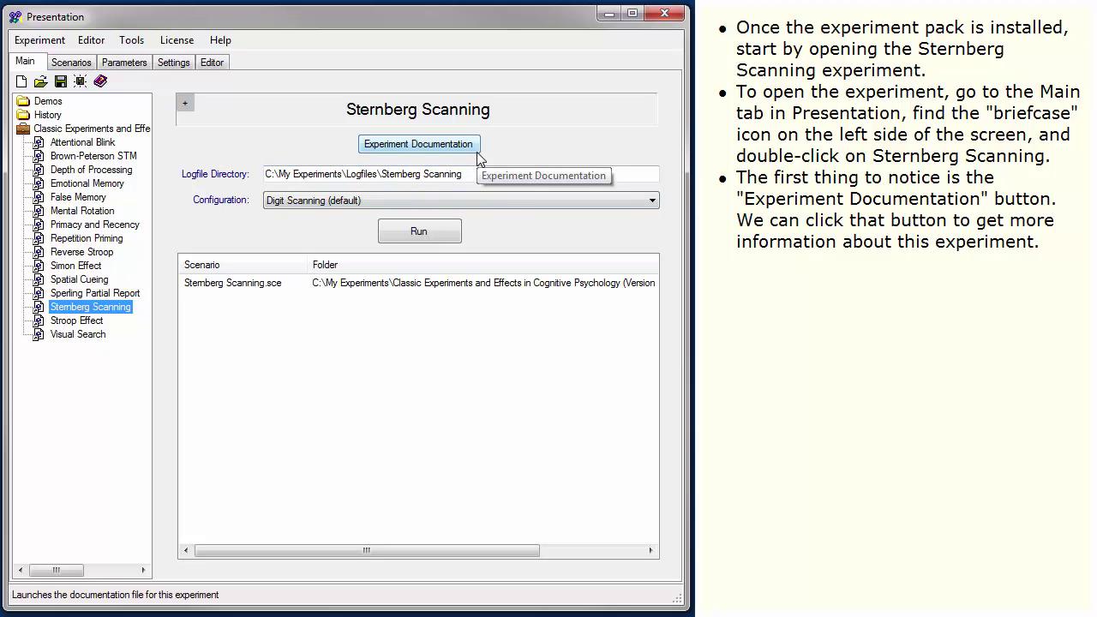
Step: Open the Sternberg Scanning documentation in an enlarged window and read its Teaching Information page
click(479, 158)
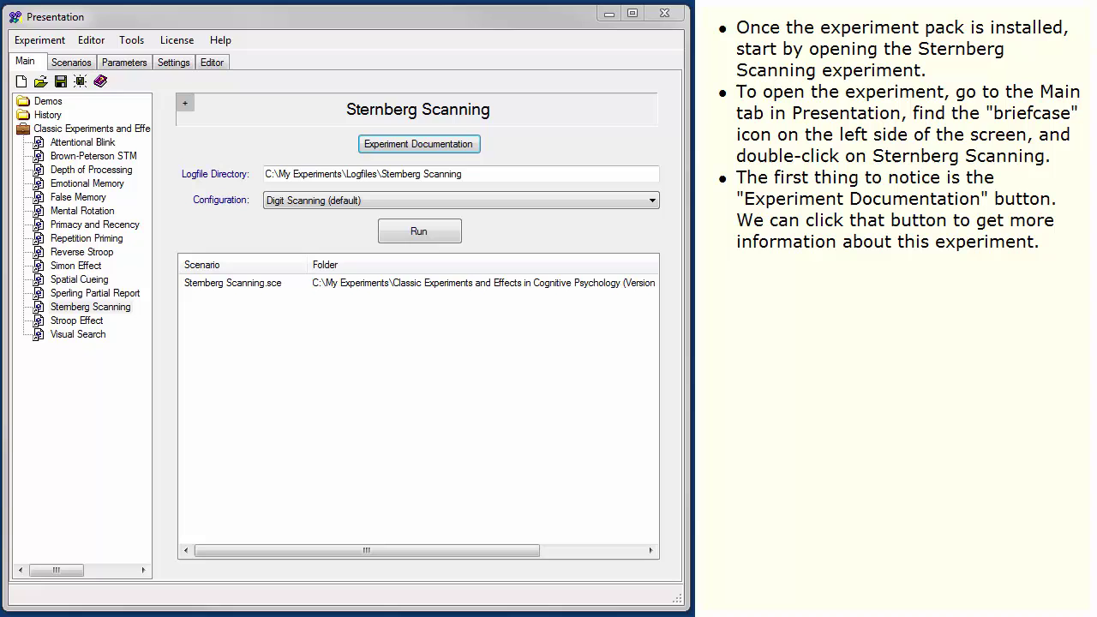
drag(479, 9, 190, 47)
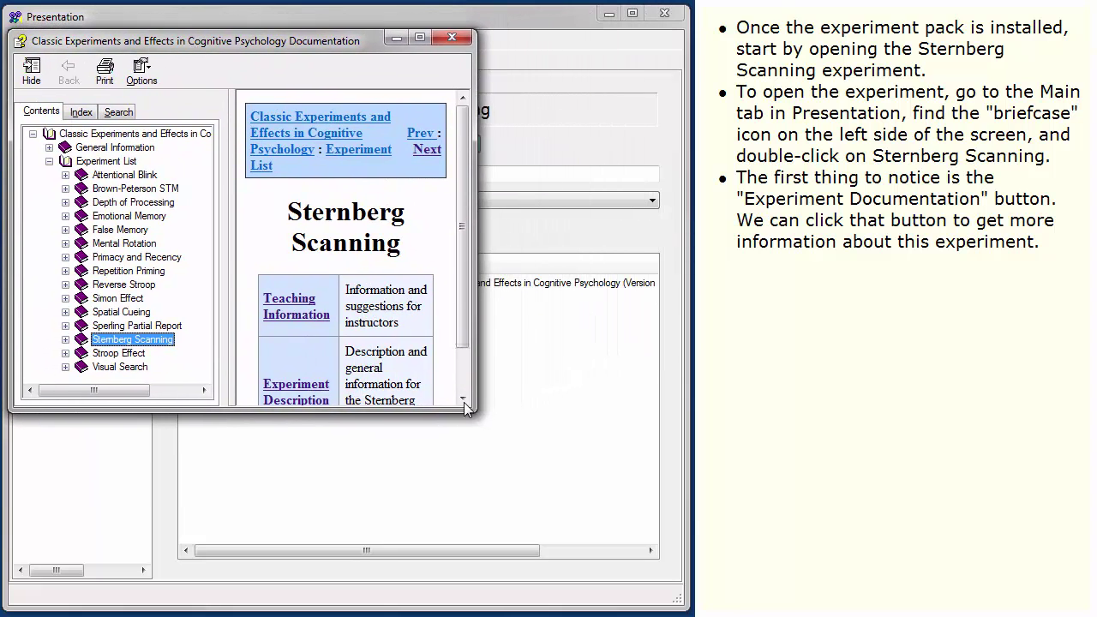
drag(467, 409, 680, 604)
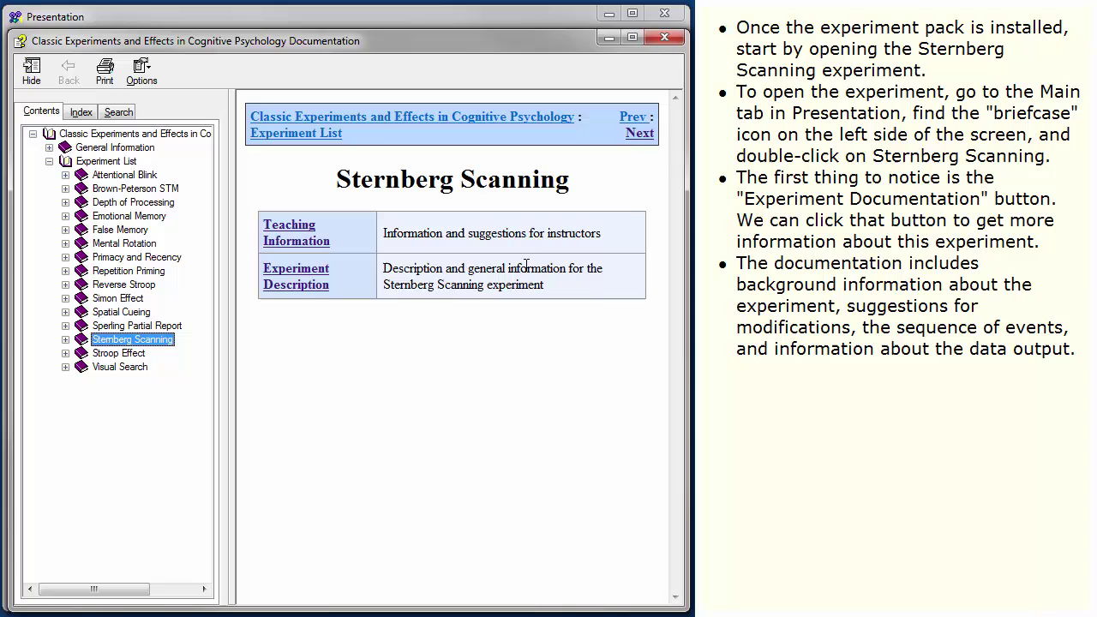
click(316, 247)
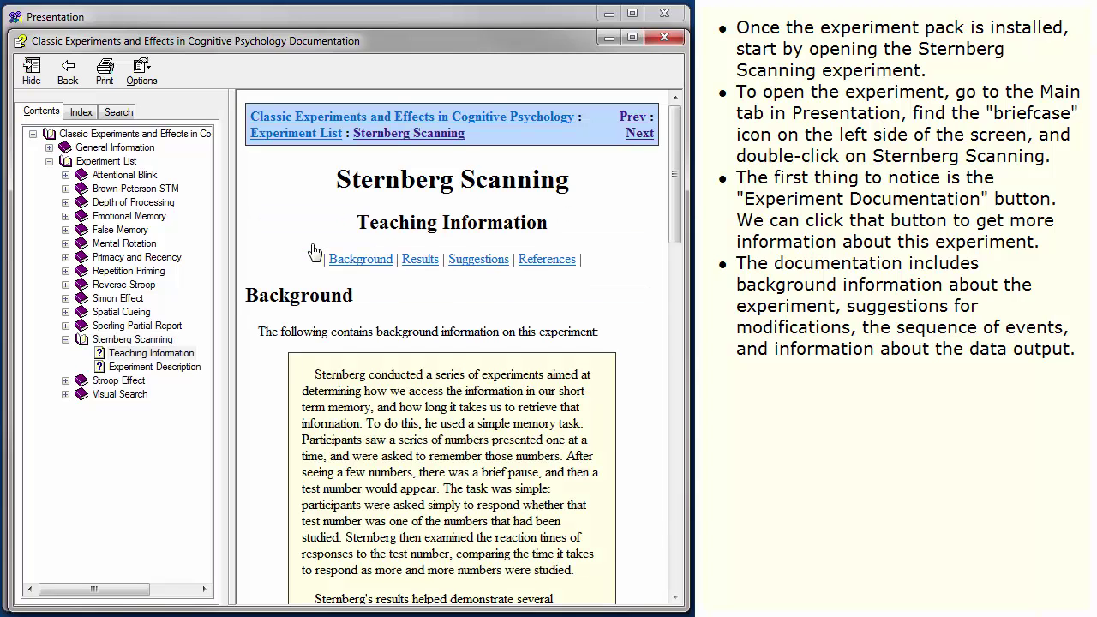
mouse_move(679, 149)
mouse_down()
mouse_move(676, 508)
mouse_move(676, 133)
mouse_up()
Step: Read the Sequence of Events and Results and Output sections of the Experiment Description, and close the documentation
click(639, 133)
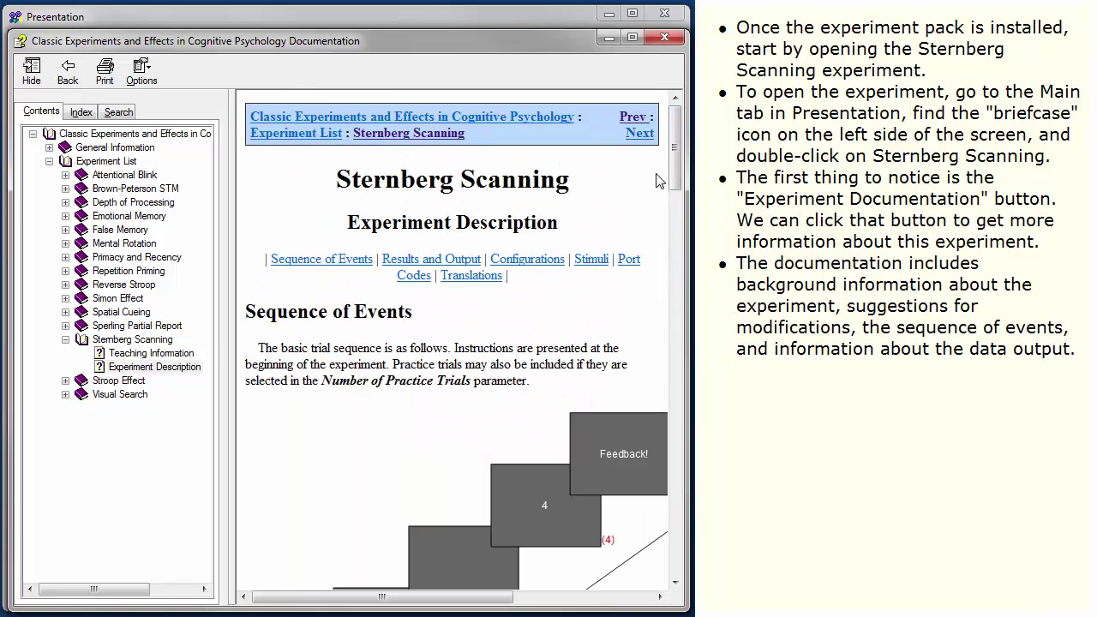
drag(676, 144, 682, 178)
mouse_move(383, 602)
mouse_down()
mouse_move(472, 603)
mouse_move(375, 610)
mouse_up()
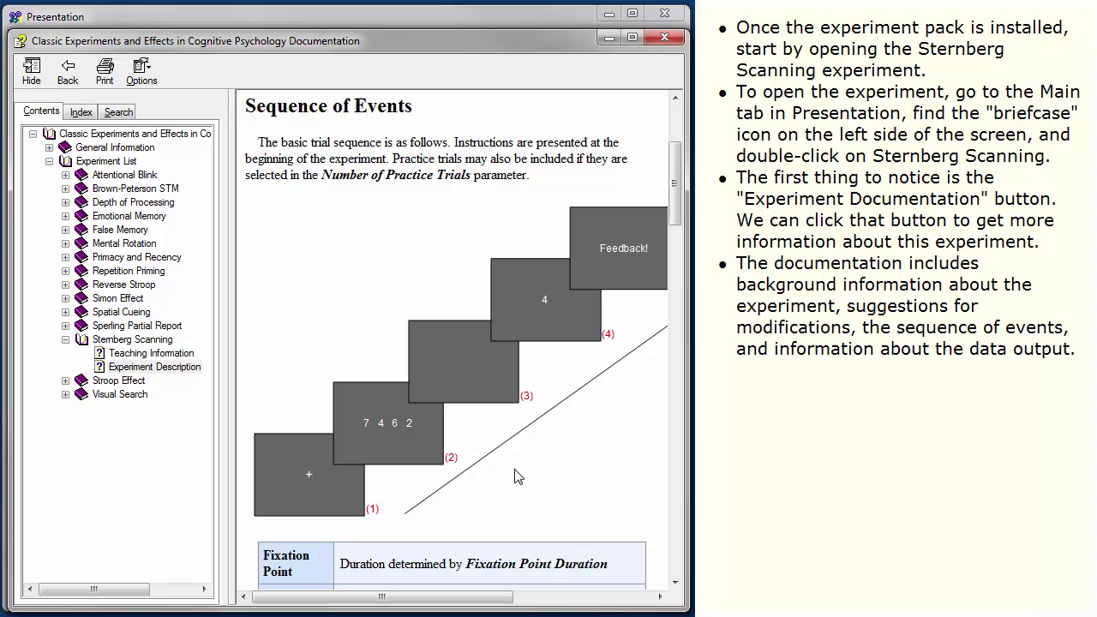
drag(679, 157, 677, 279)
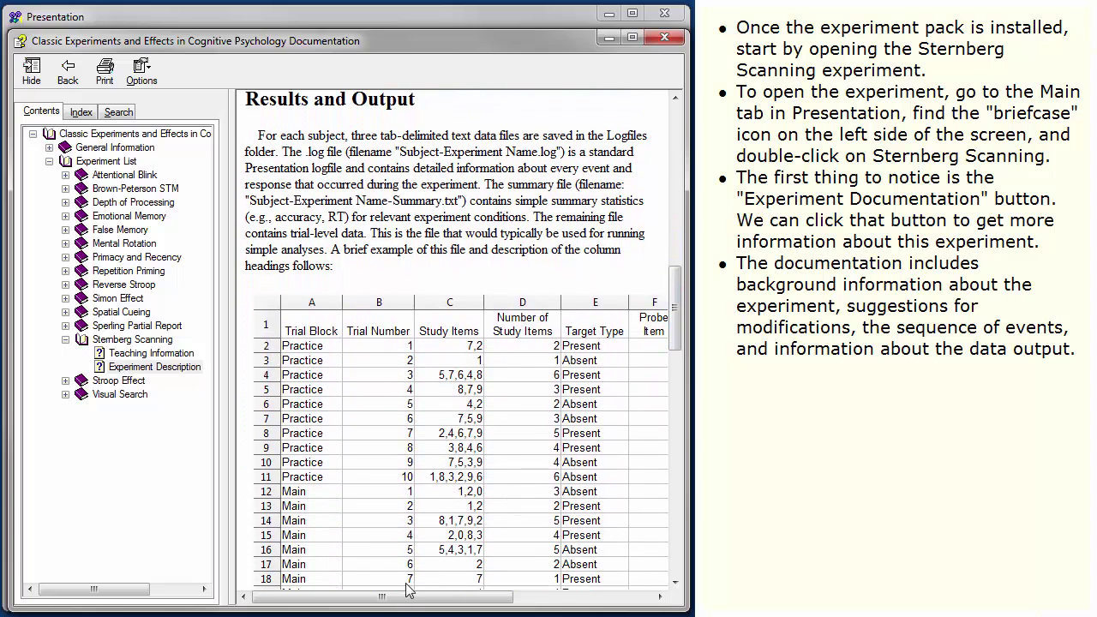
mouse_move(407, 602)
mouse_down()
mouse_move(564, 598)
mouse_move(401, 606)
mouse_up()
drag(675, 282, 679, 106)
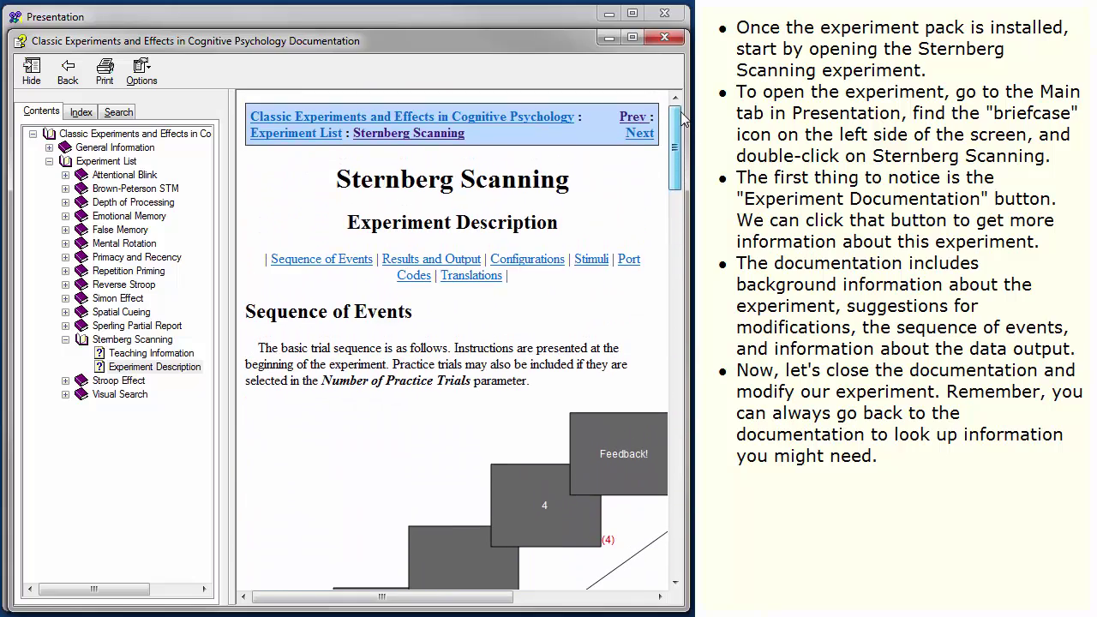
click(676, 41)
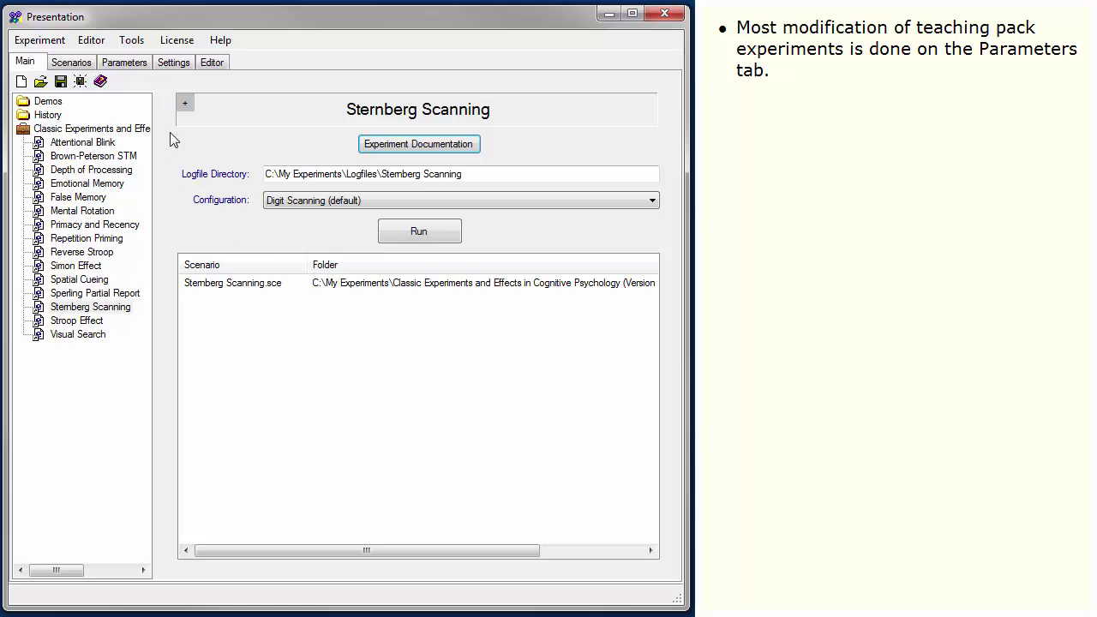
Step: Examine the experiment's parameter groups, from Basic Parameters and Stimulus Info through Timing to Default Fonts & Colors
click(151, 67)
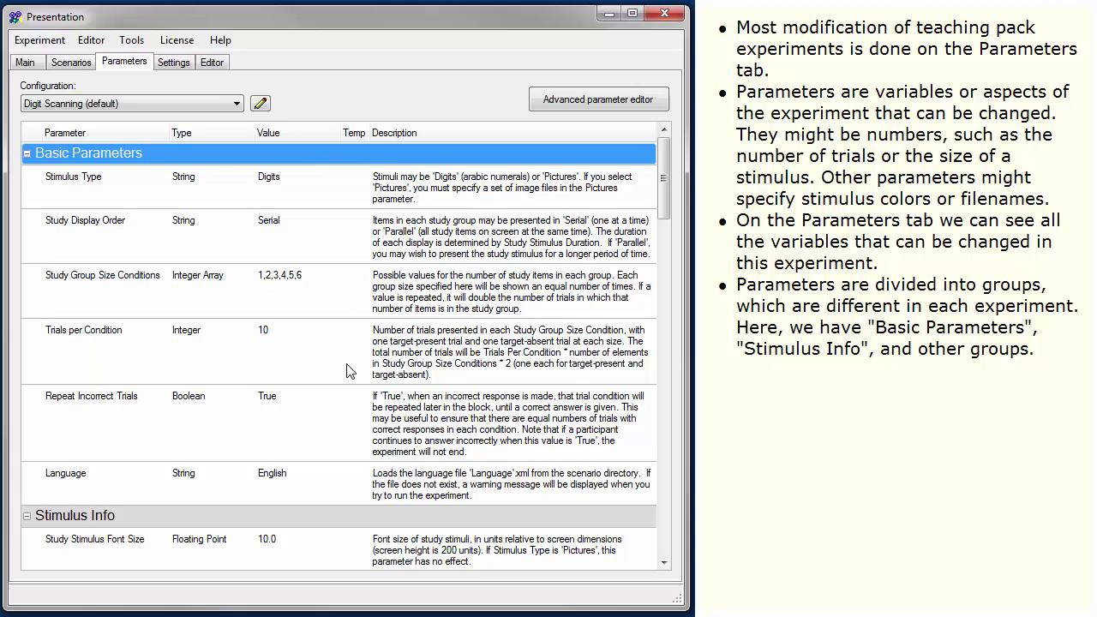
click(327, 513)
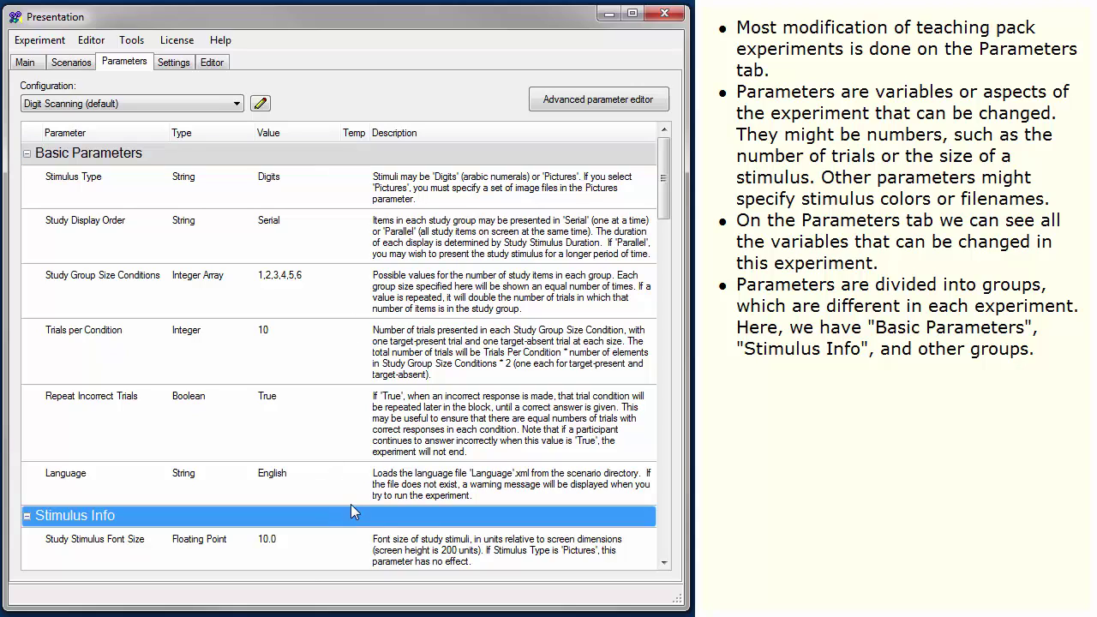
drag(664, 151, 663, 296)
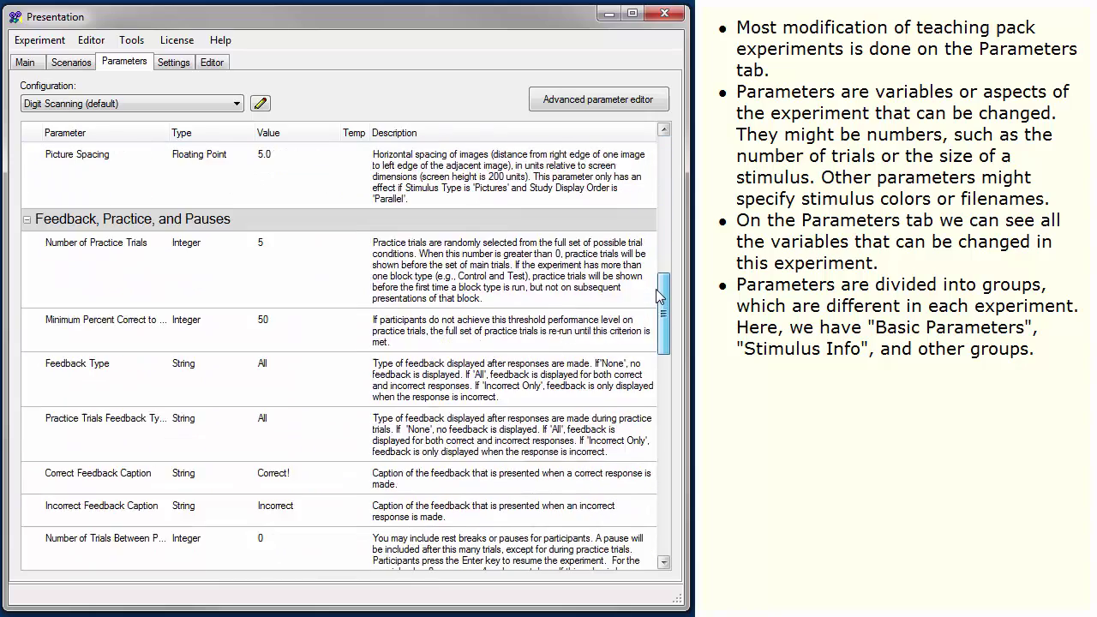
click(306, 159)
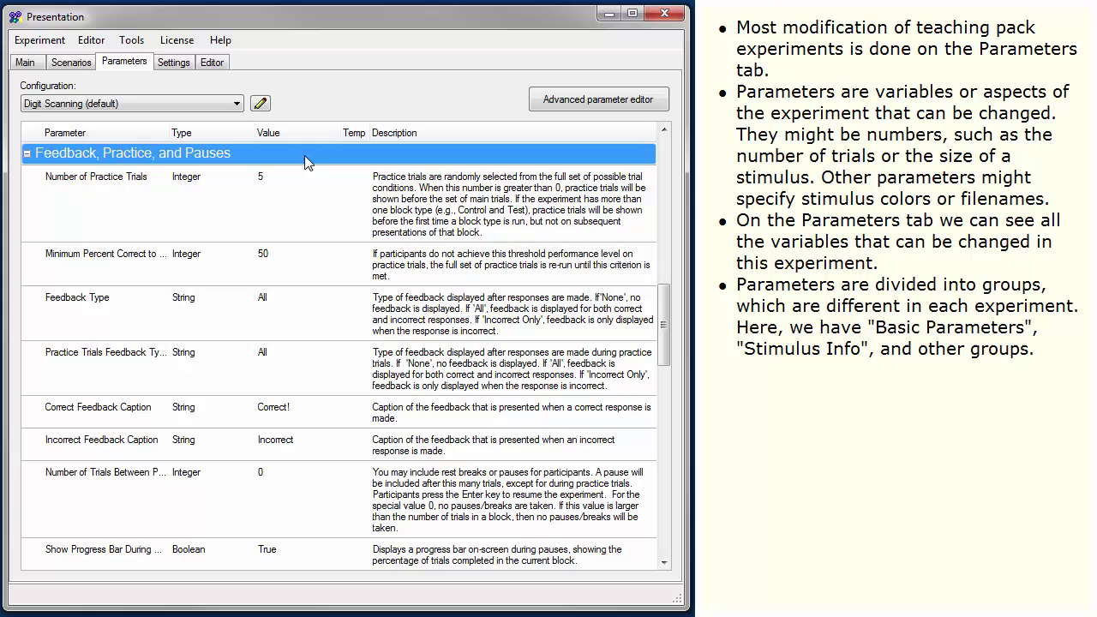
drag(665, 285, 666, 379)
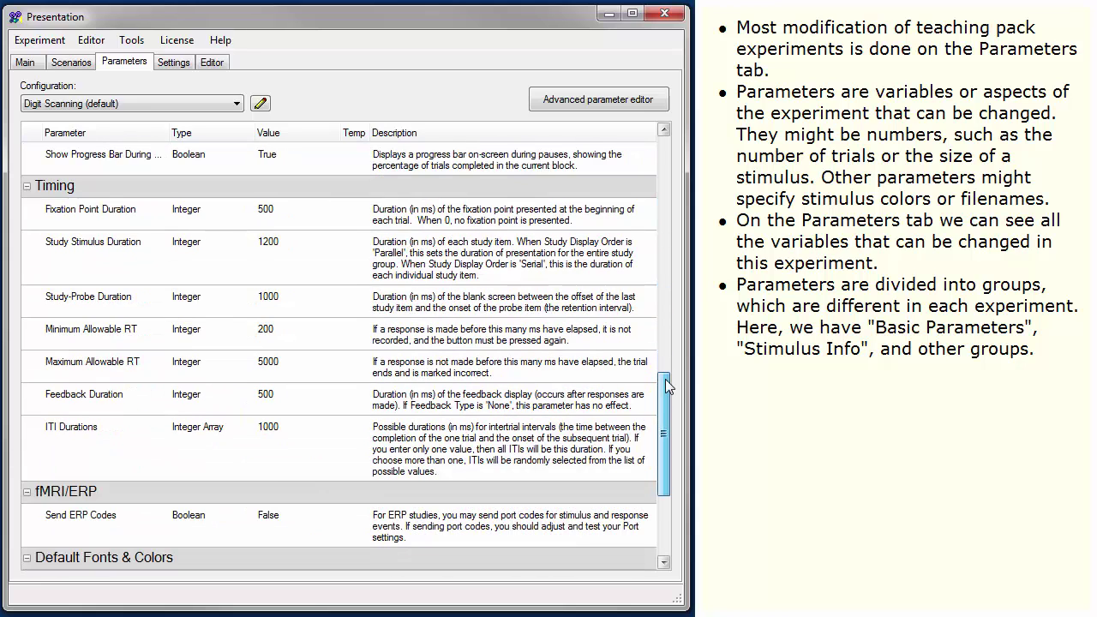
click(253, 198)
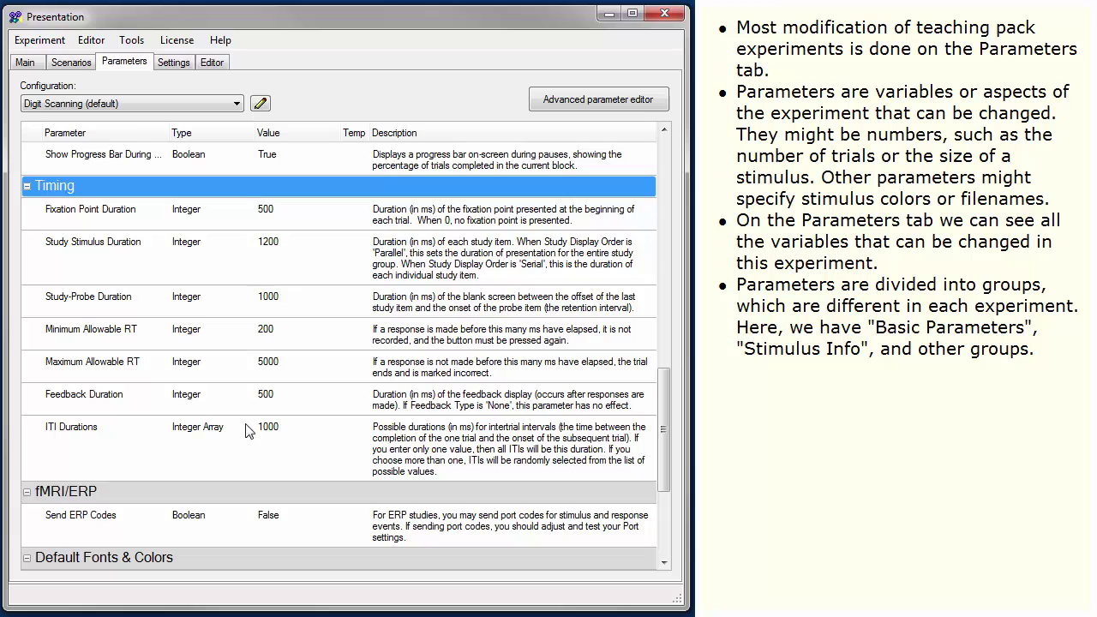
click(243, 493)
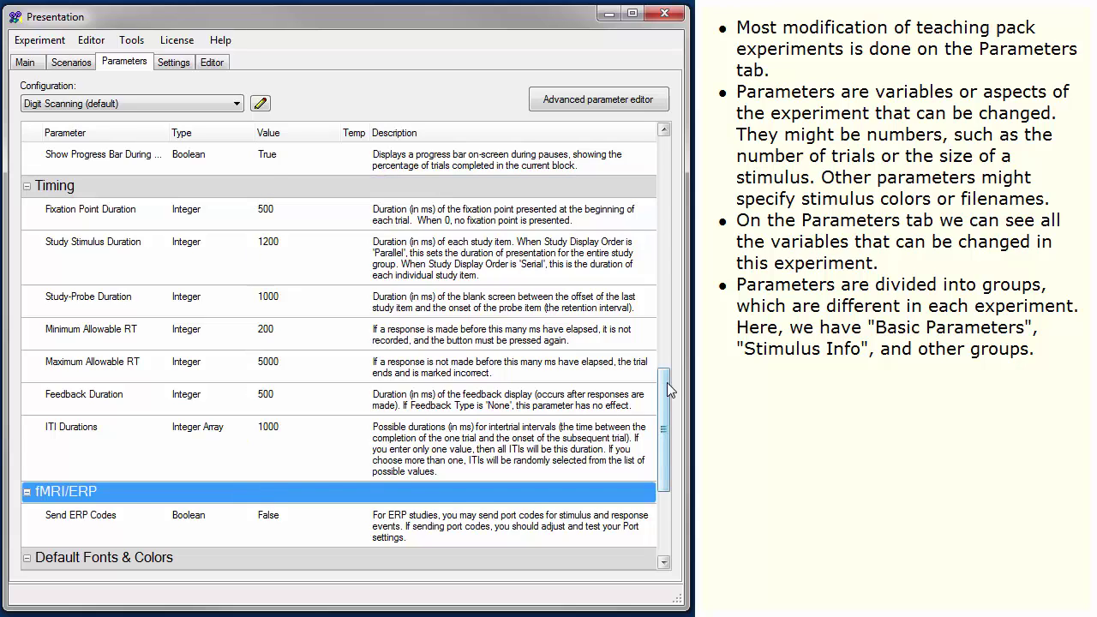
drag(667, 382, 667, 471)
click(229, 290)
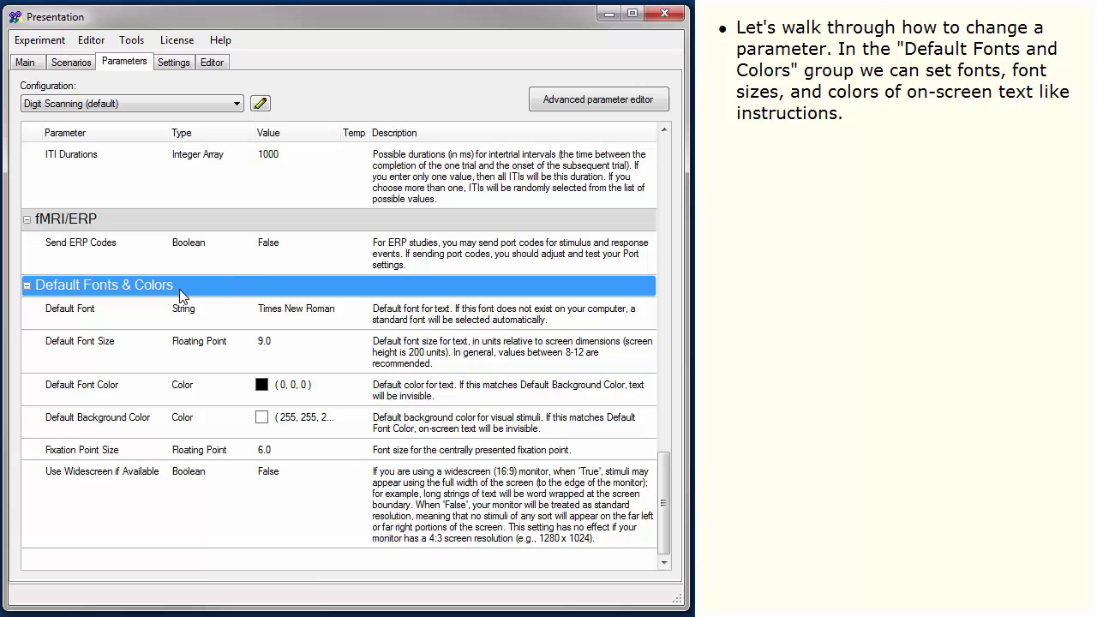
Step: Check the values and descriptions of the Default Font Color and Default Background Color parameters
click(146, 400)
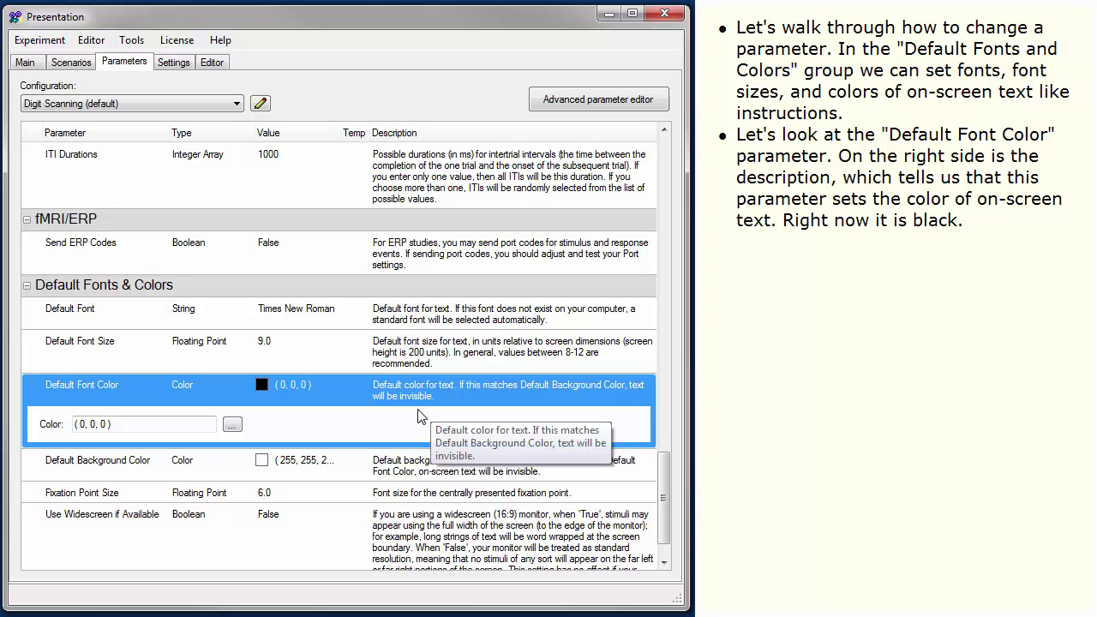
click(237, 396)
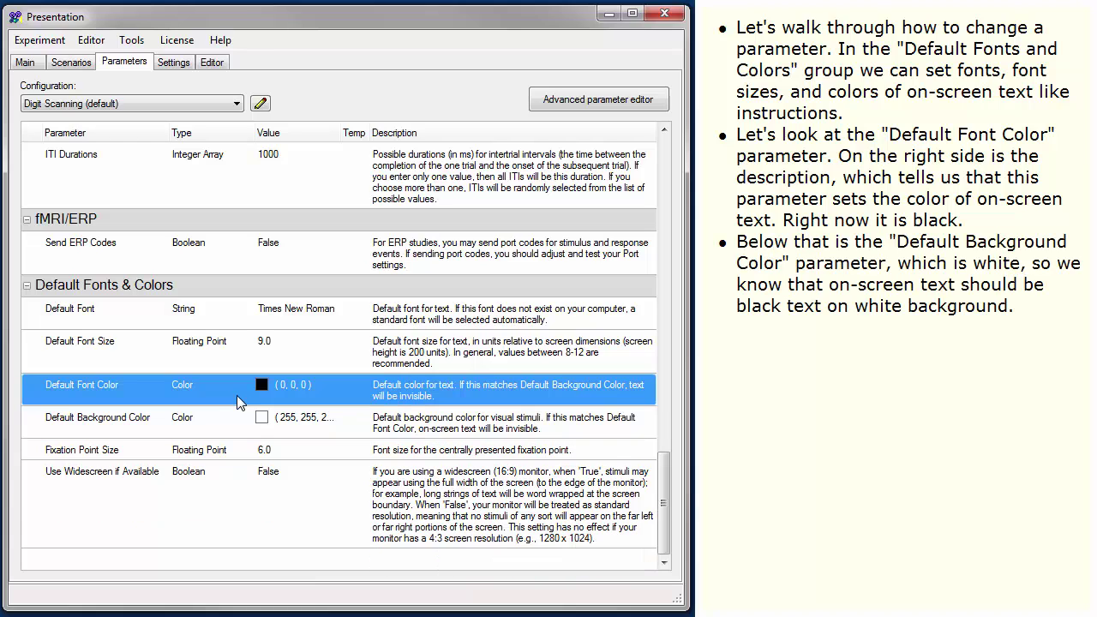
click(170, 437)
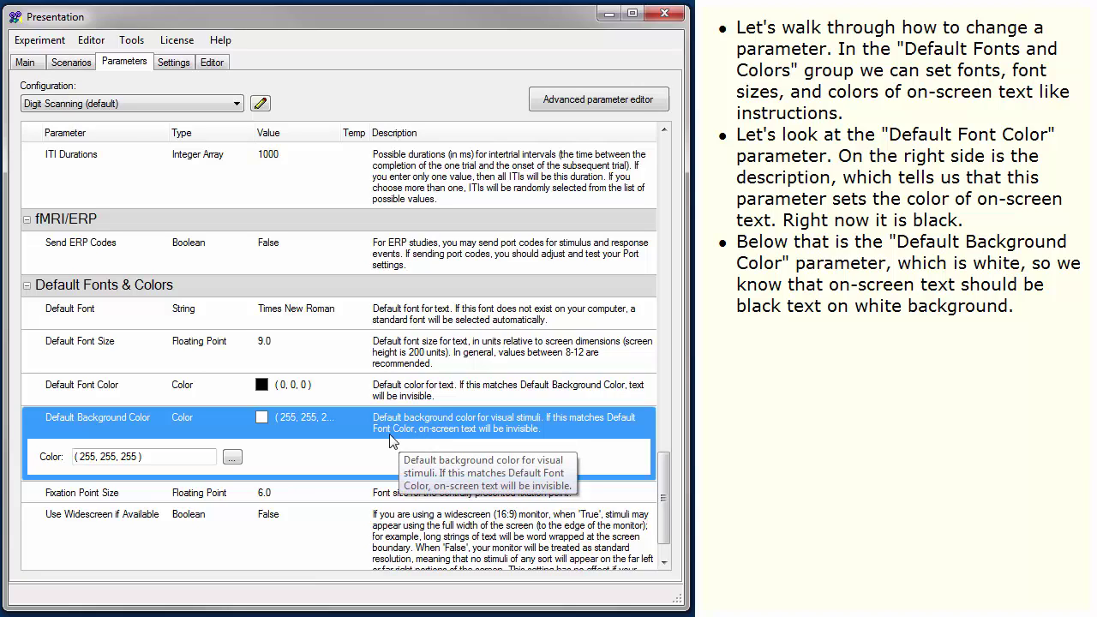
click(312, 433)
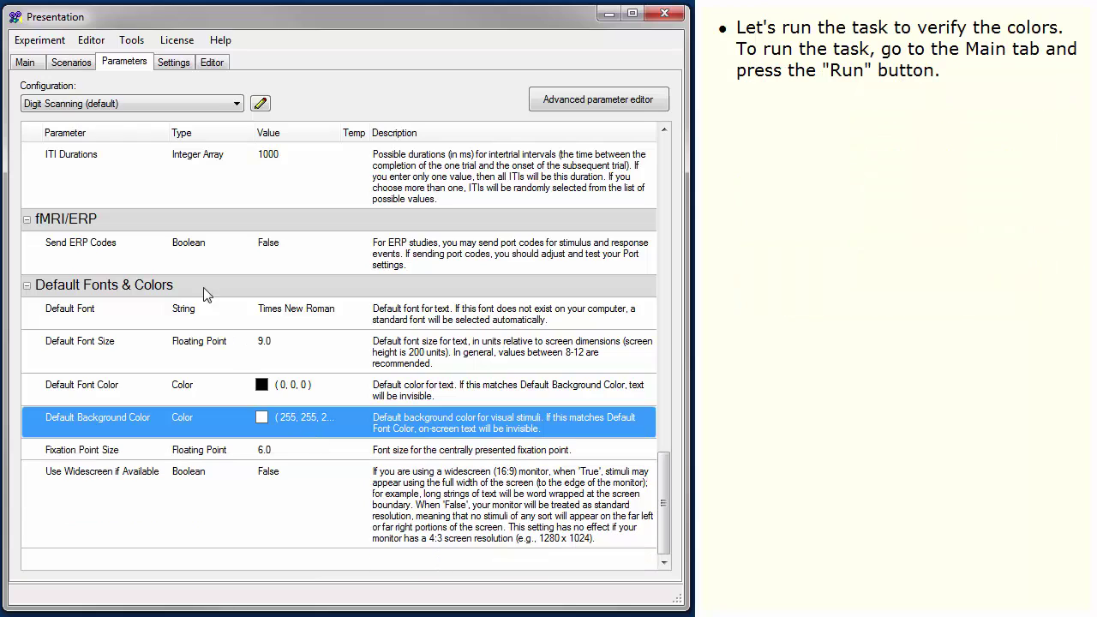
Step: Run the Sternberg Scanning experiment with the subject name "test" to check its text and background colors
click(26, 63)
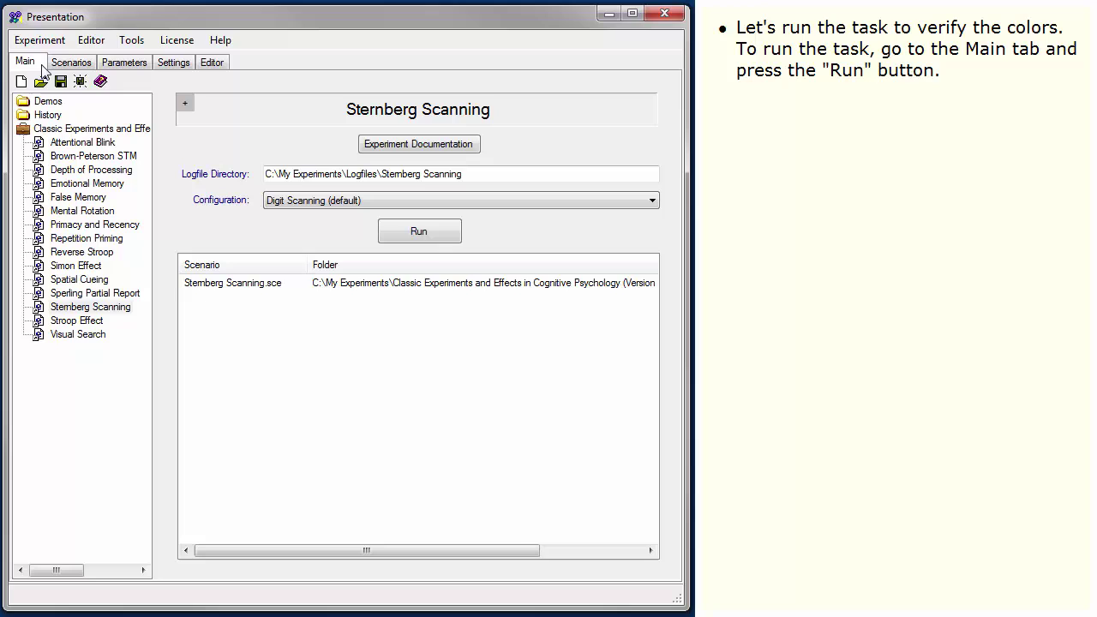
click(453, 242)
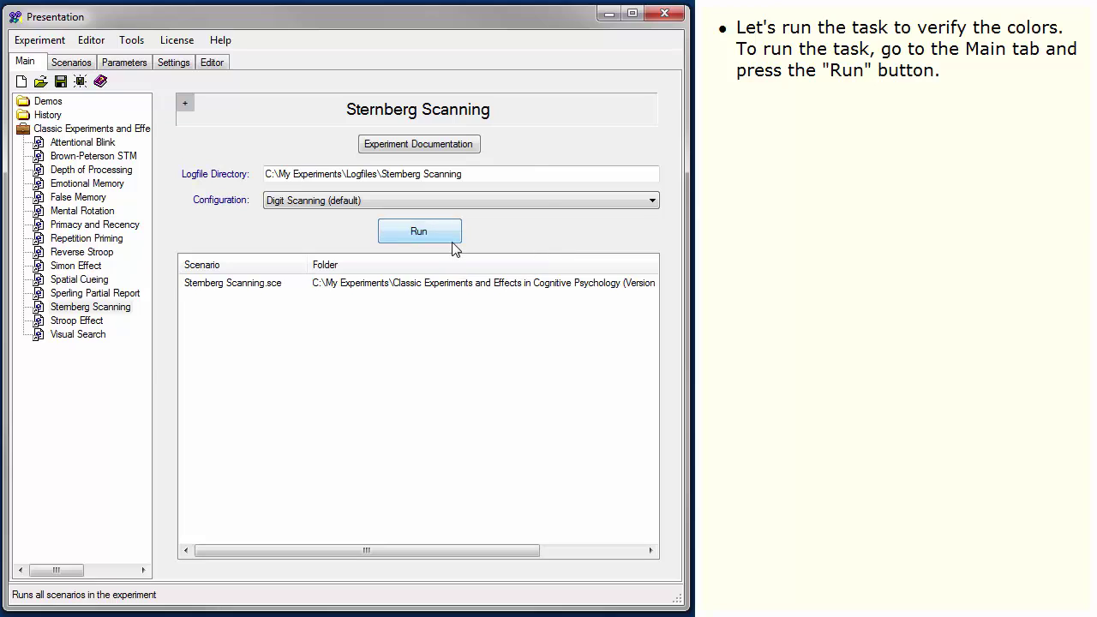
text(test)
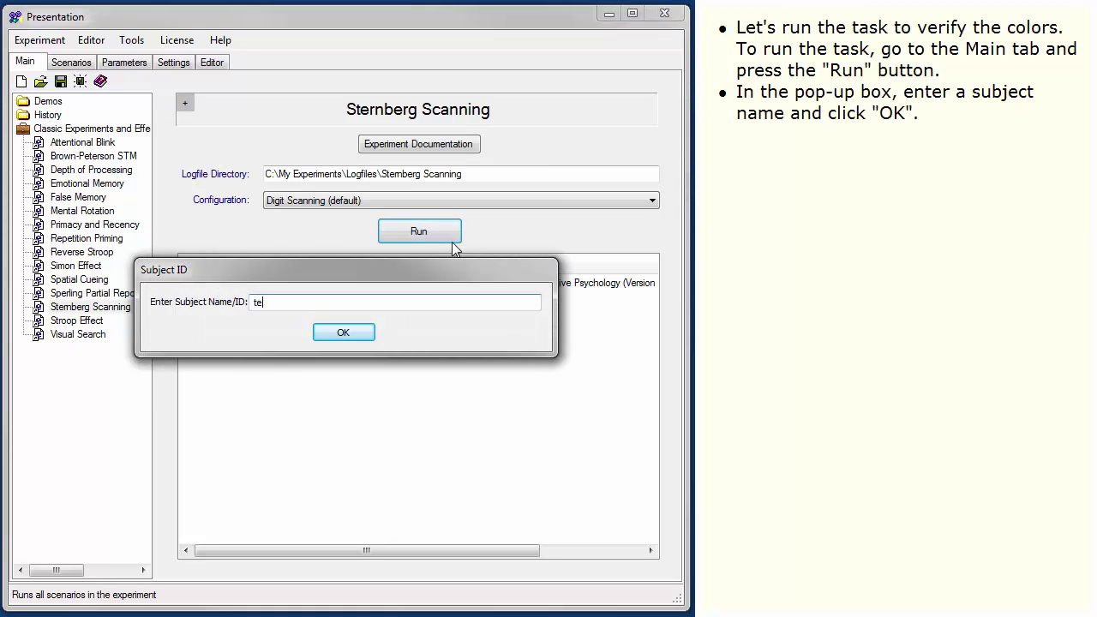
click(373, 336)
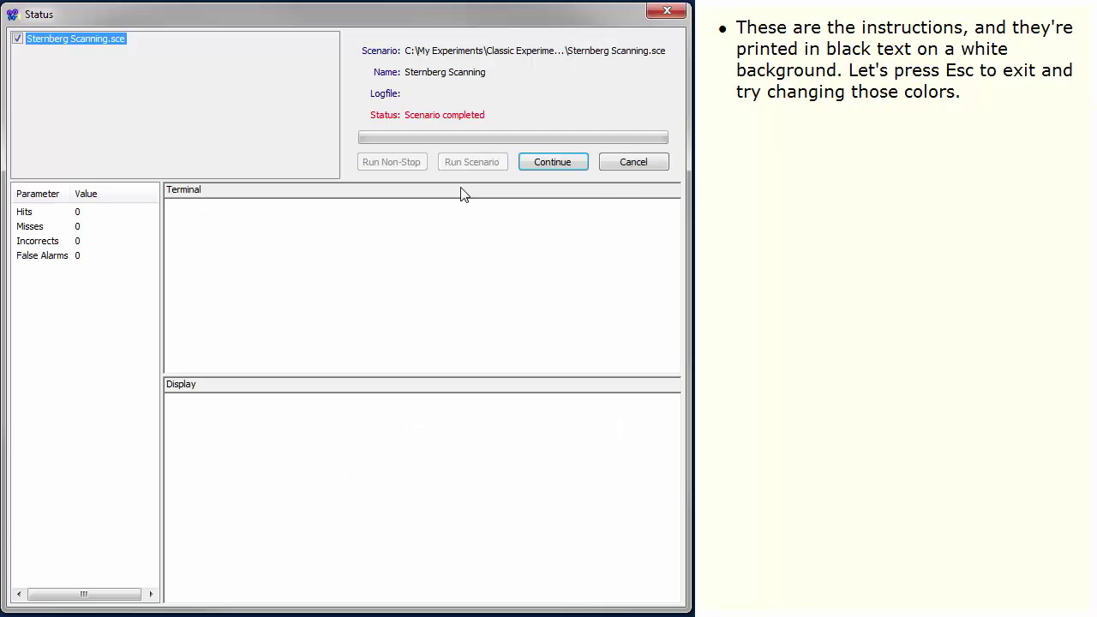
Step: Finish the completed run and set the Default Font Color parameter to white (255, 255, 255)
click(580, 169)
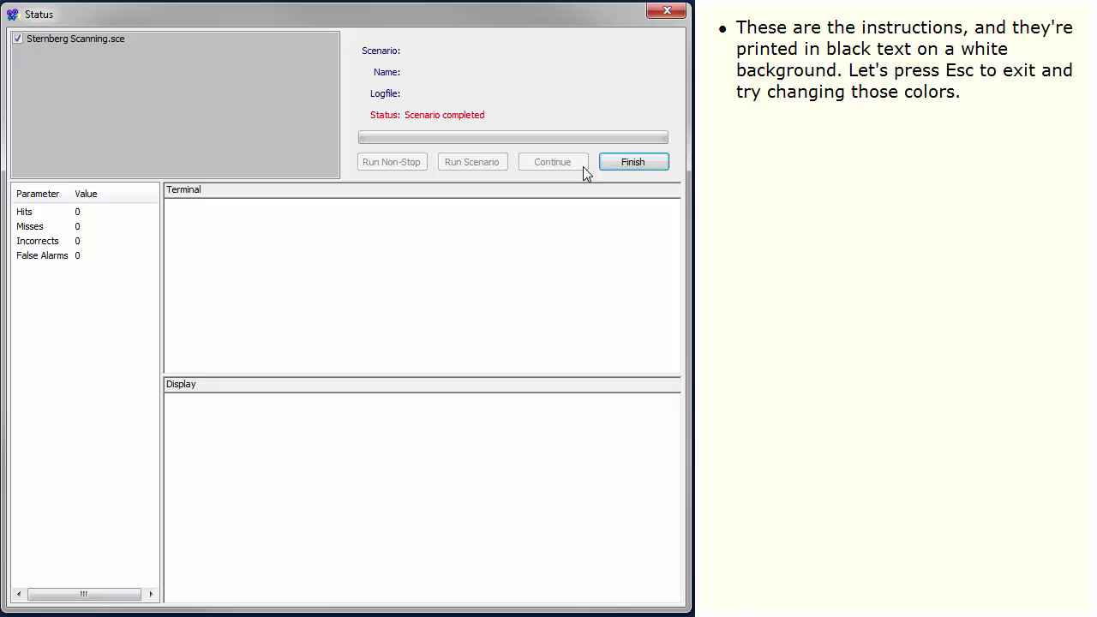
click(635, 163)
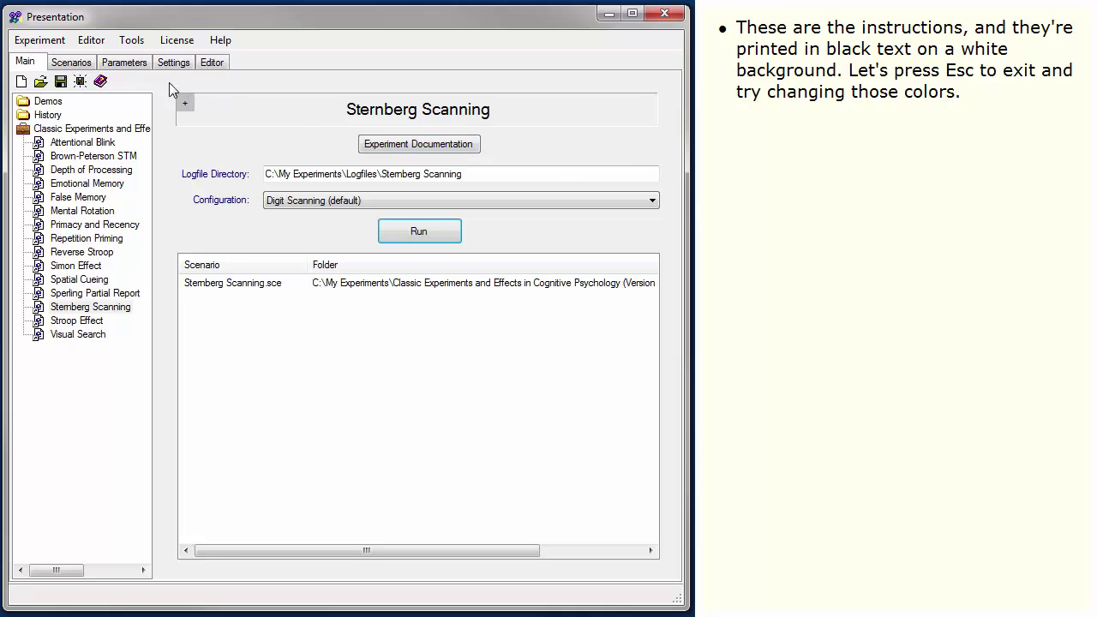
click(149, 69)
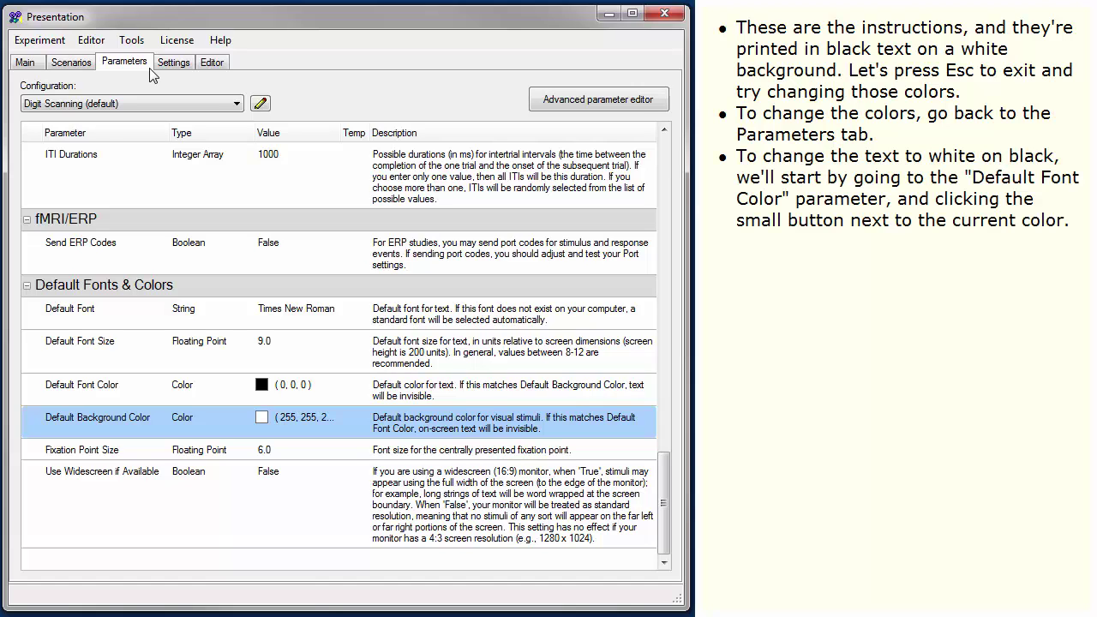
click(146, 397)
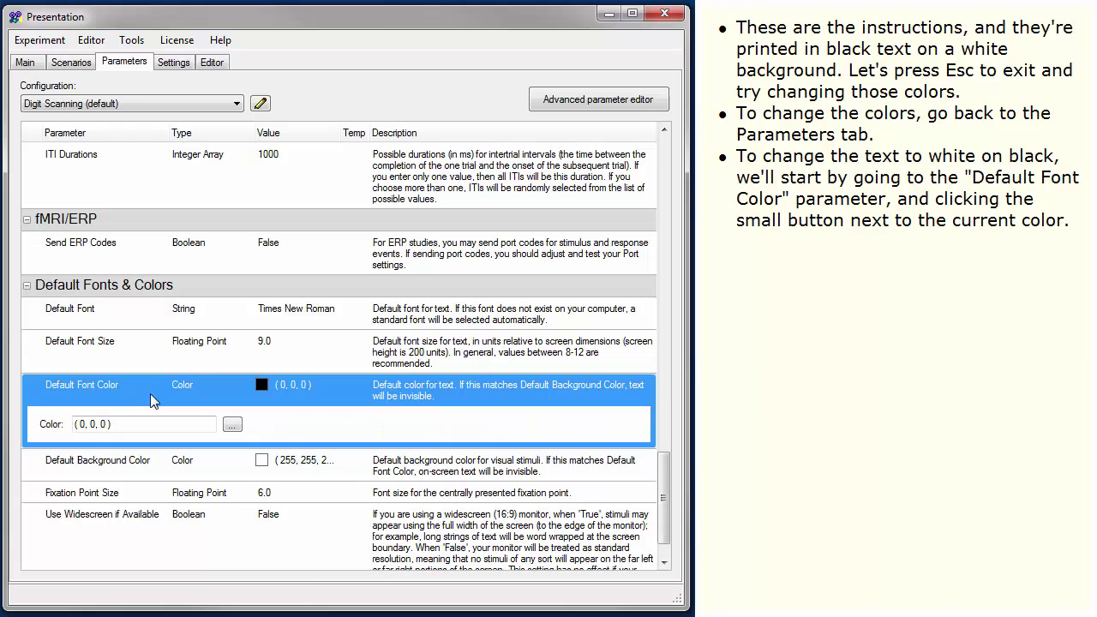
click(241, 425)
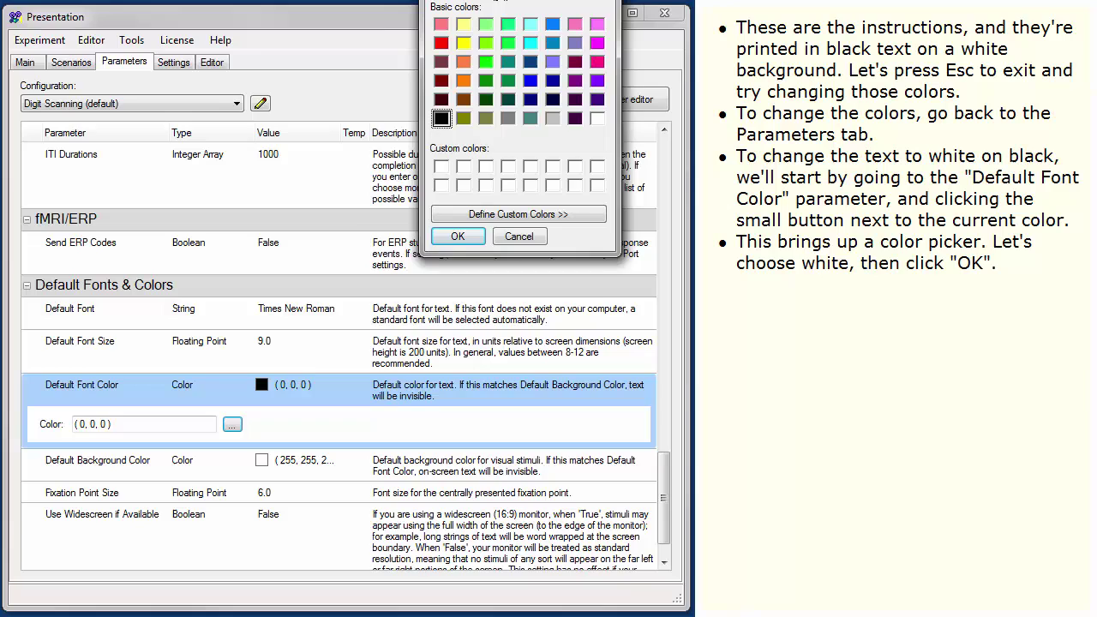
drag(499, 0, 389, 87)
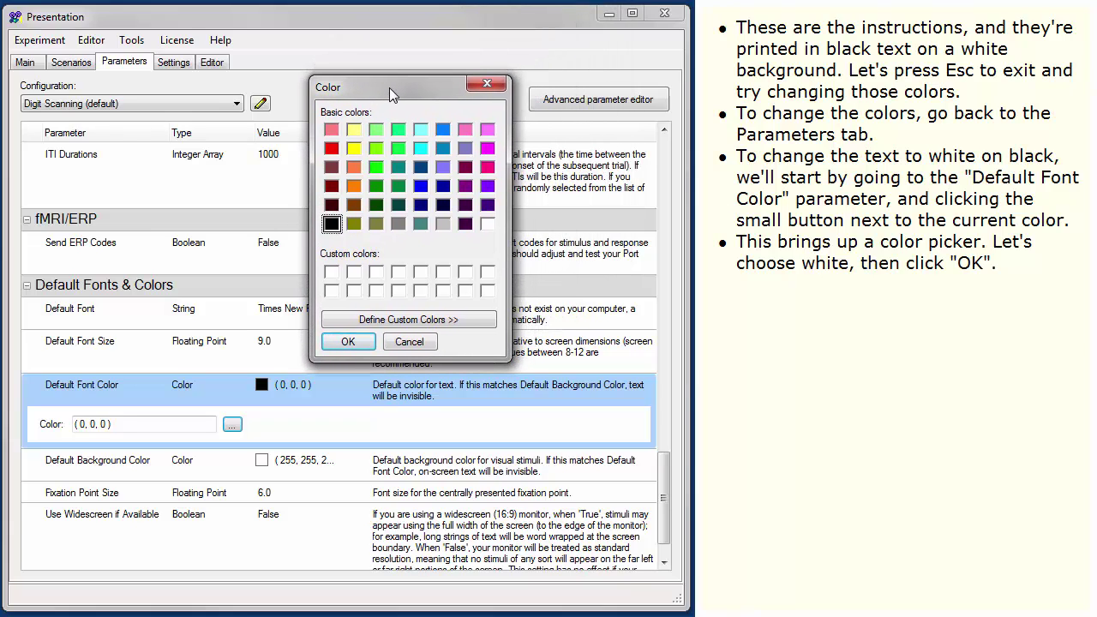
click(487, 224)
click(366, 342)
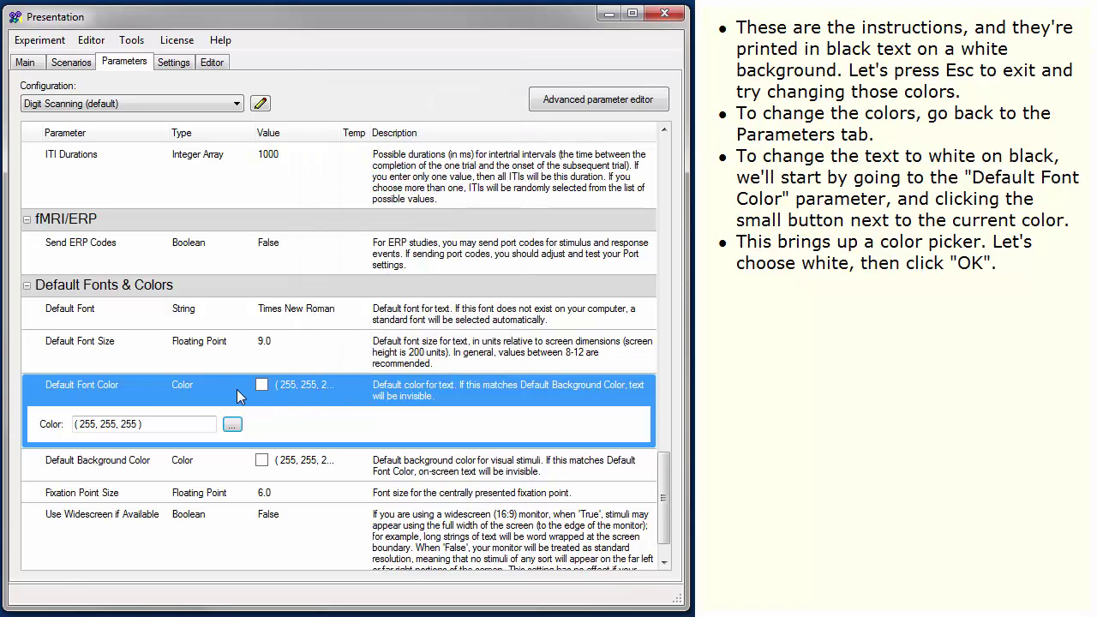
click(236, 389)
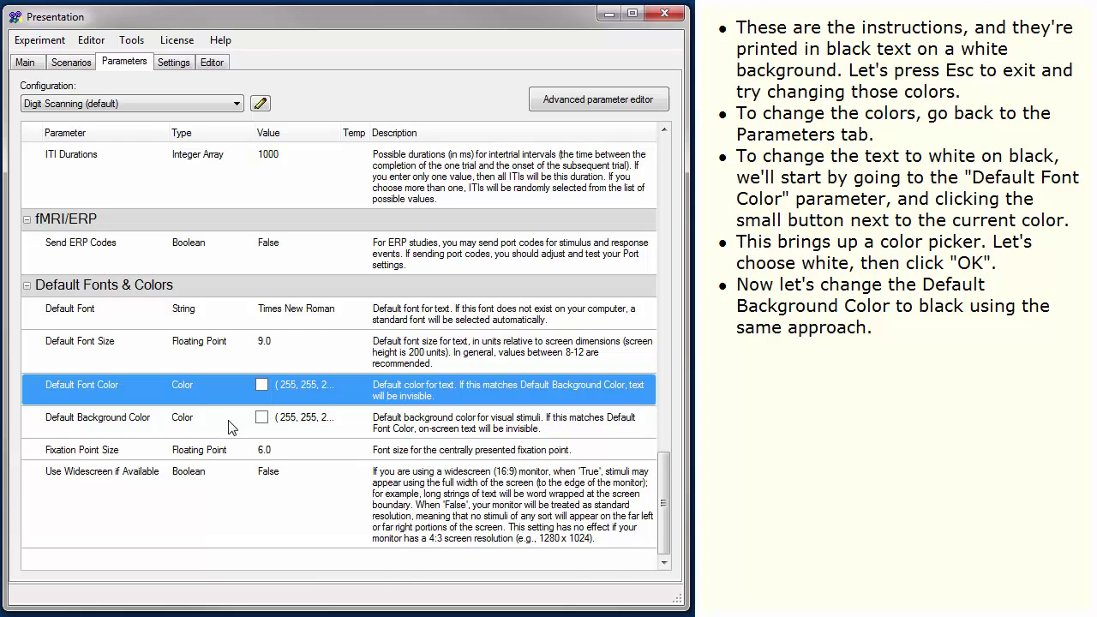
Step: Set the Default Background Color parameter to black (0, 0, 0)
click(230, 426)
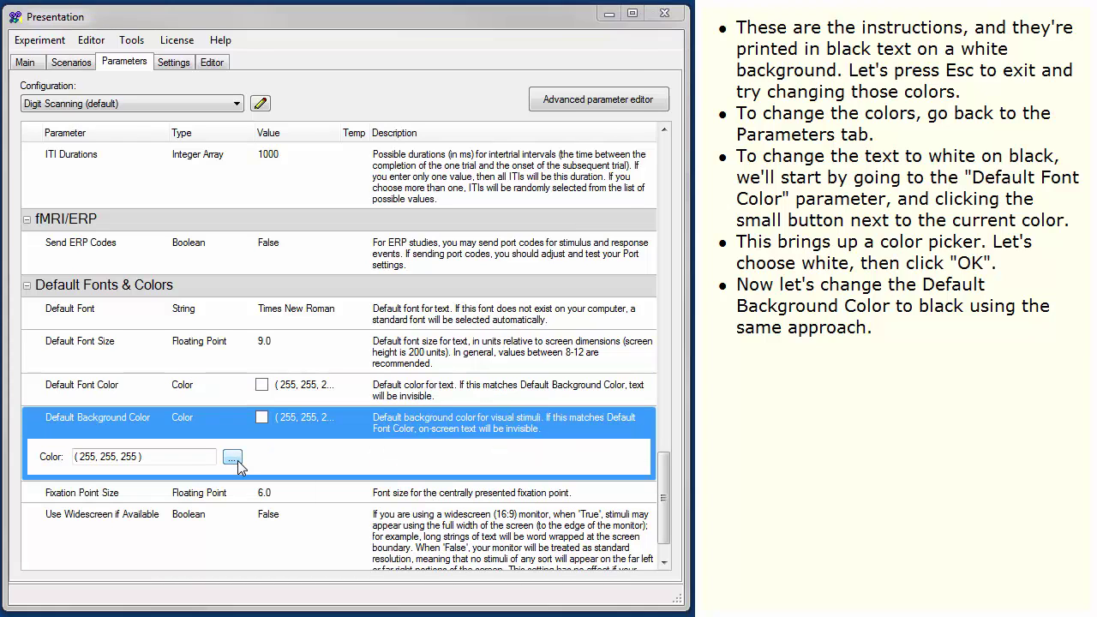
click(237, 463)
drag(467, 2, 363, 118)
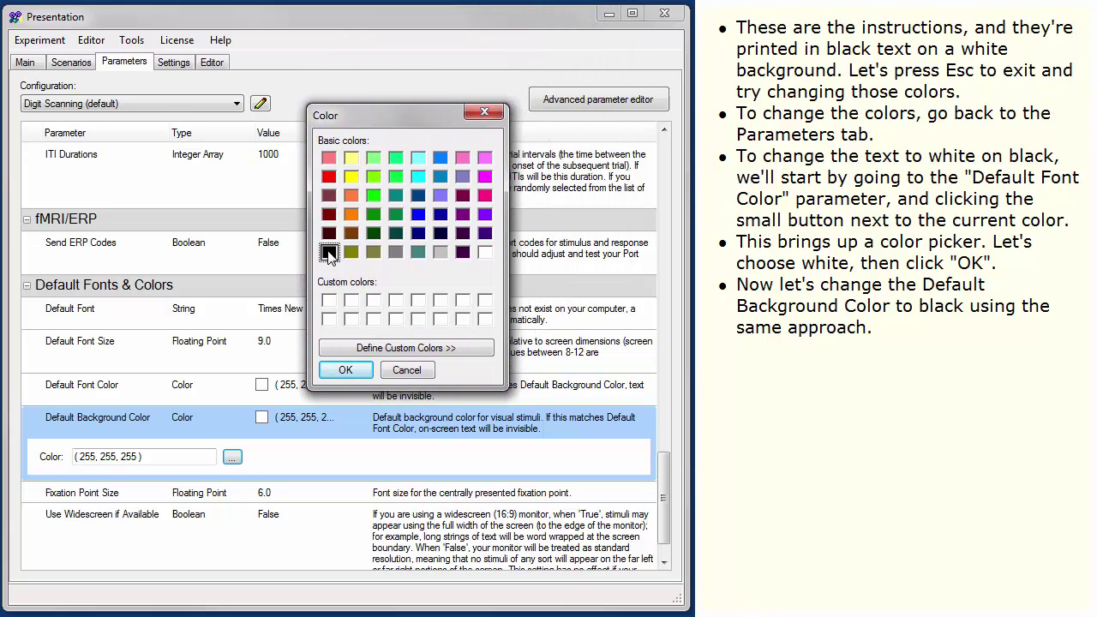
click(346, 370)
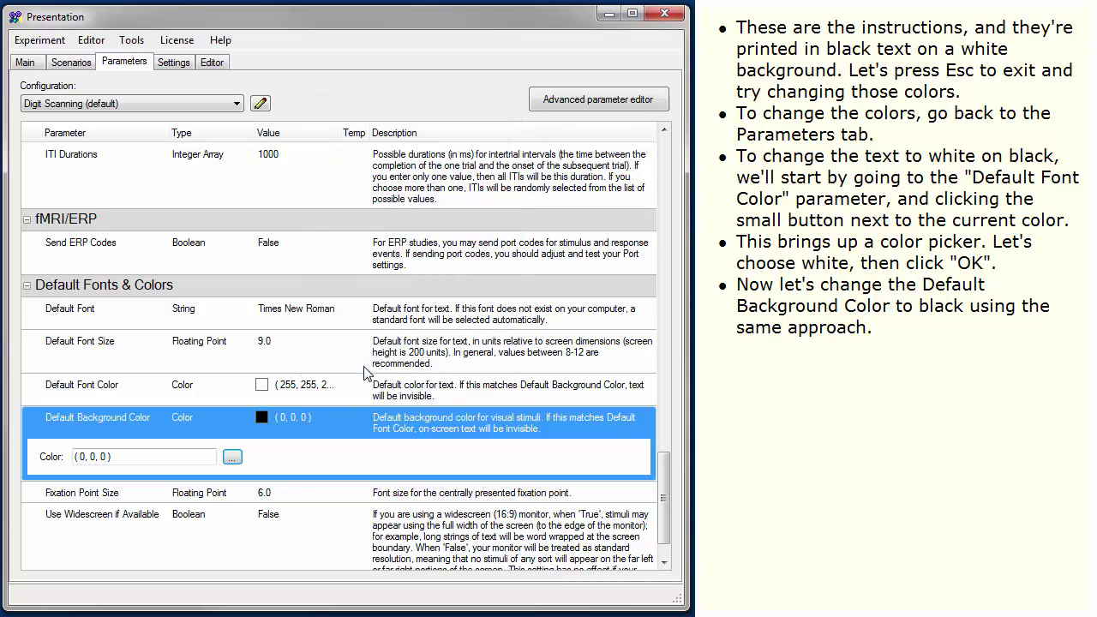
click(350, 425)
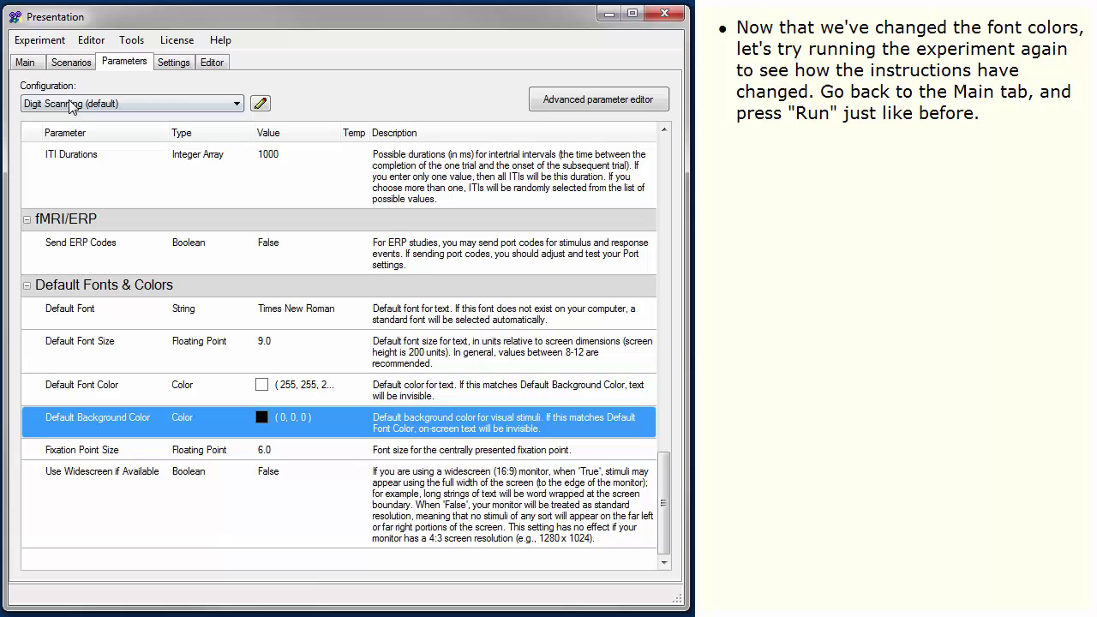
Step: Run the Sternberg Scanning experiment again with the subject name "test" to check the new colors, and finish the run
click(26, 63)
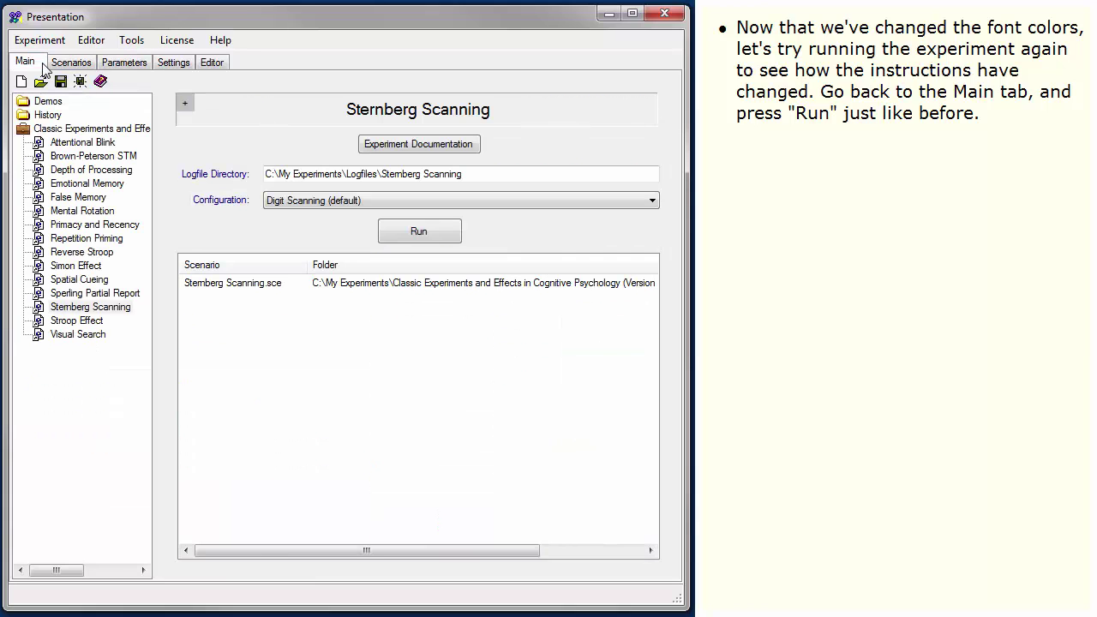
click(453, 232)
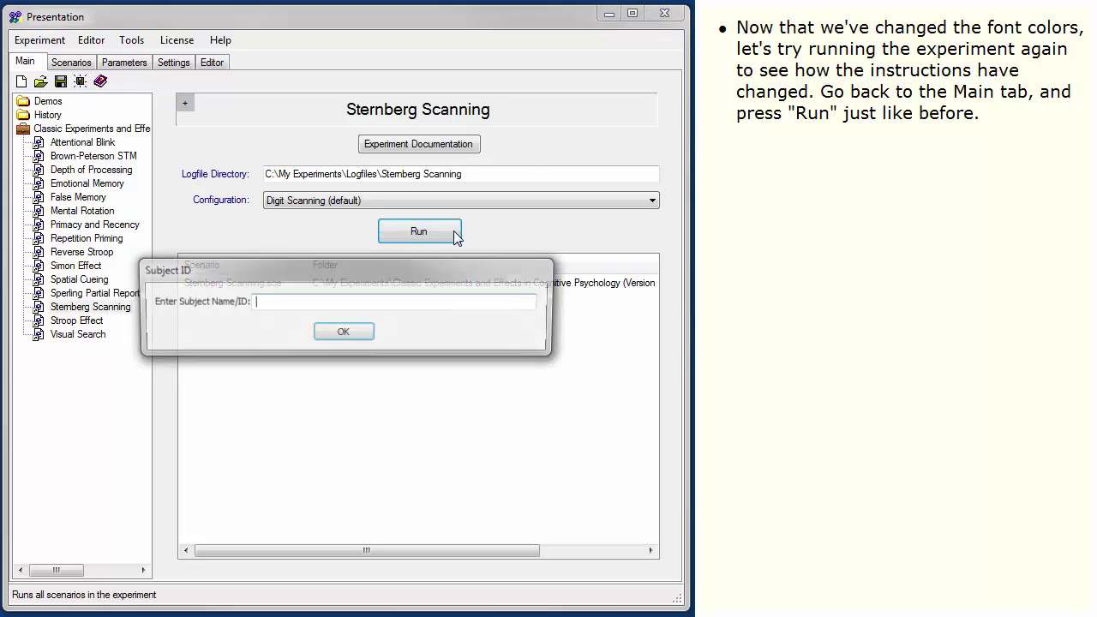
text(test)
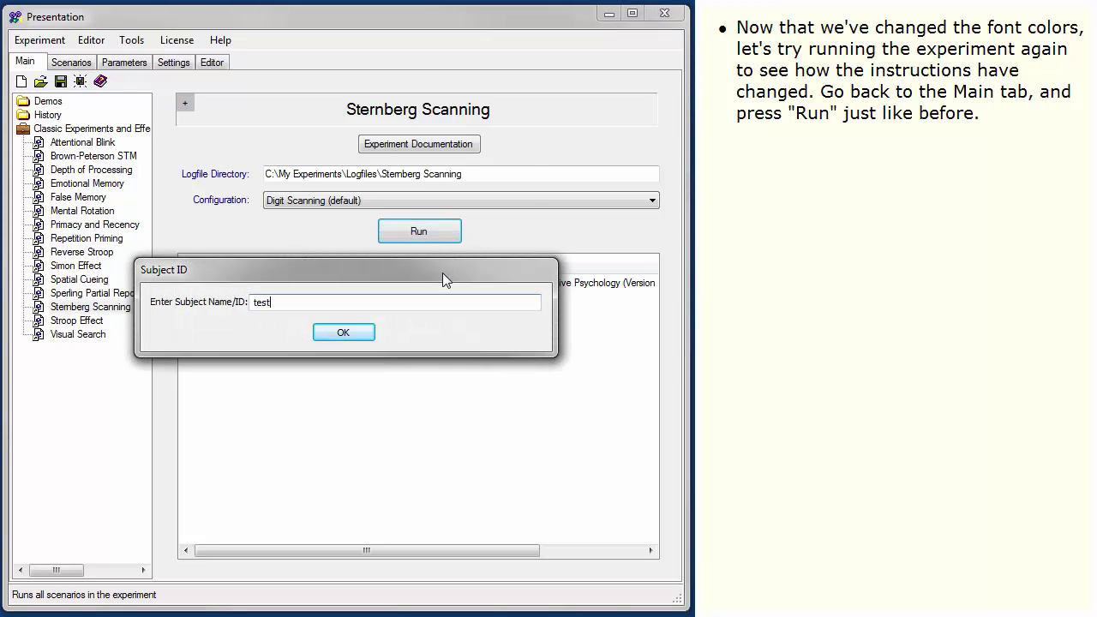
click(374, 341)
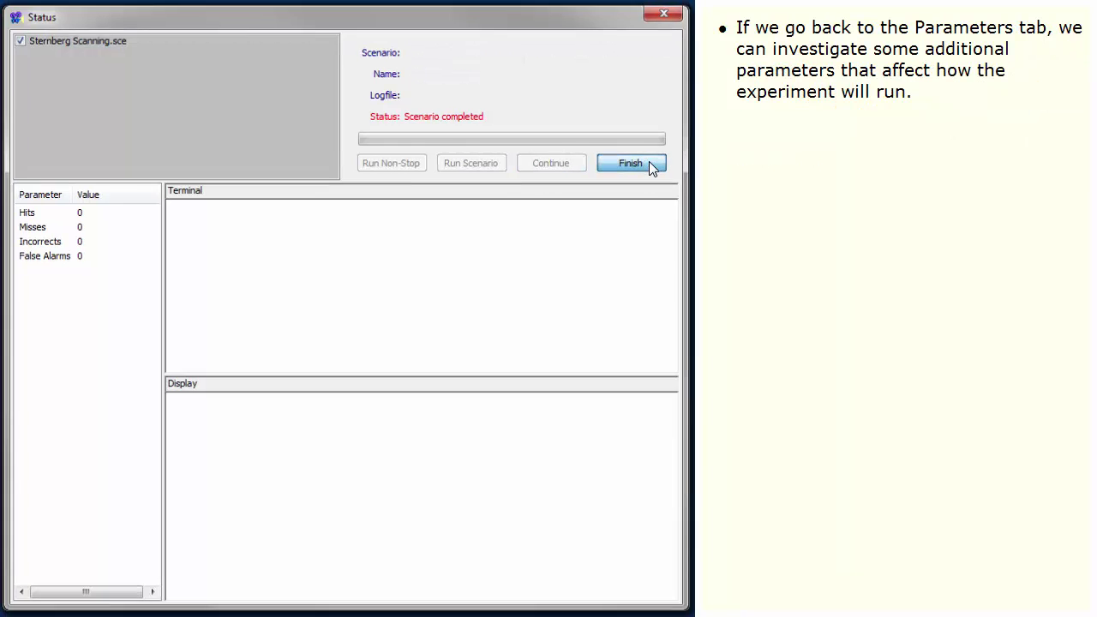
click(649, 162)
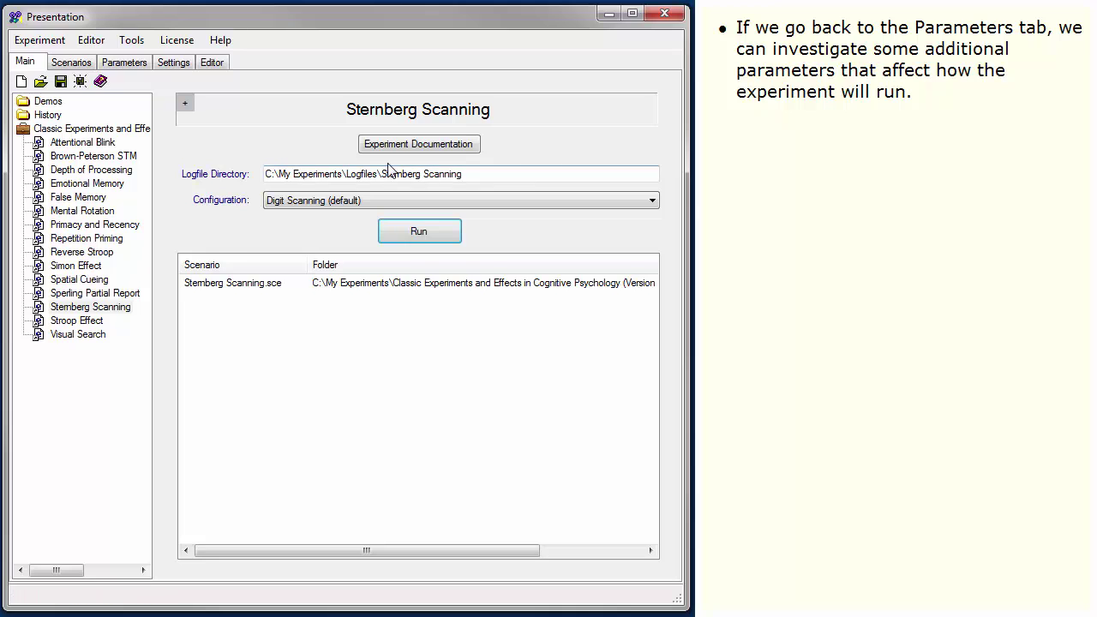
Step: Set the Study Group Size Conditions parameter to 2,4,6 and save the experiment
click(148, 69)
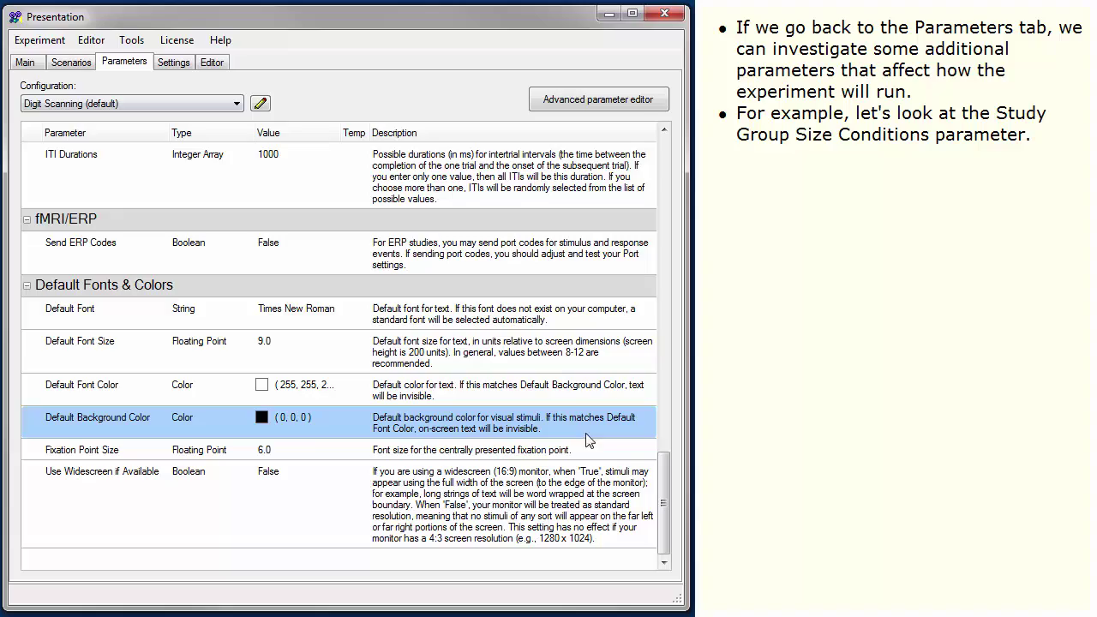
drag(660, 480, 666, 161)
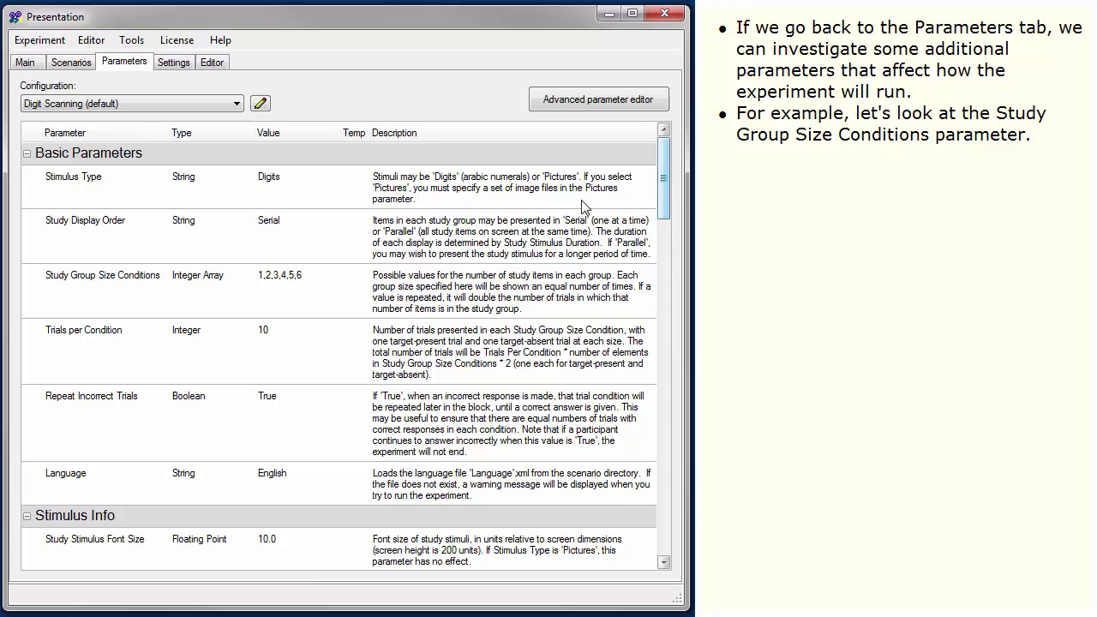
click(124, 310)
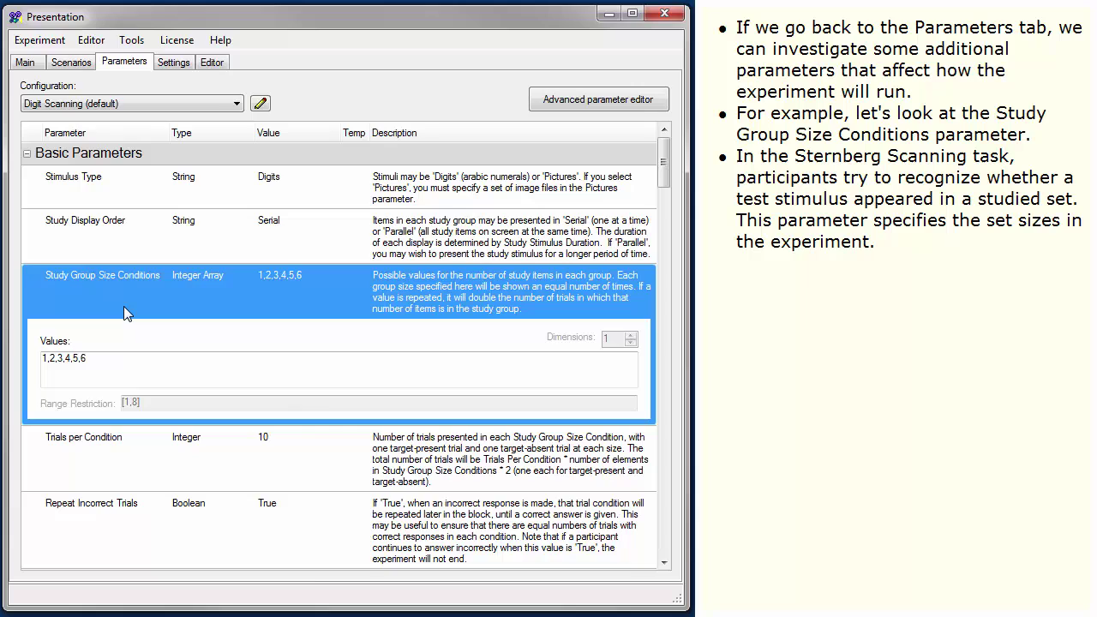
click(123, 364)
drag(122, 365, 43, 362)
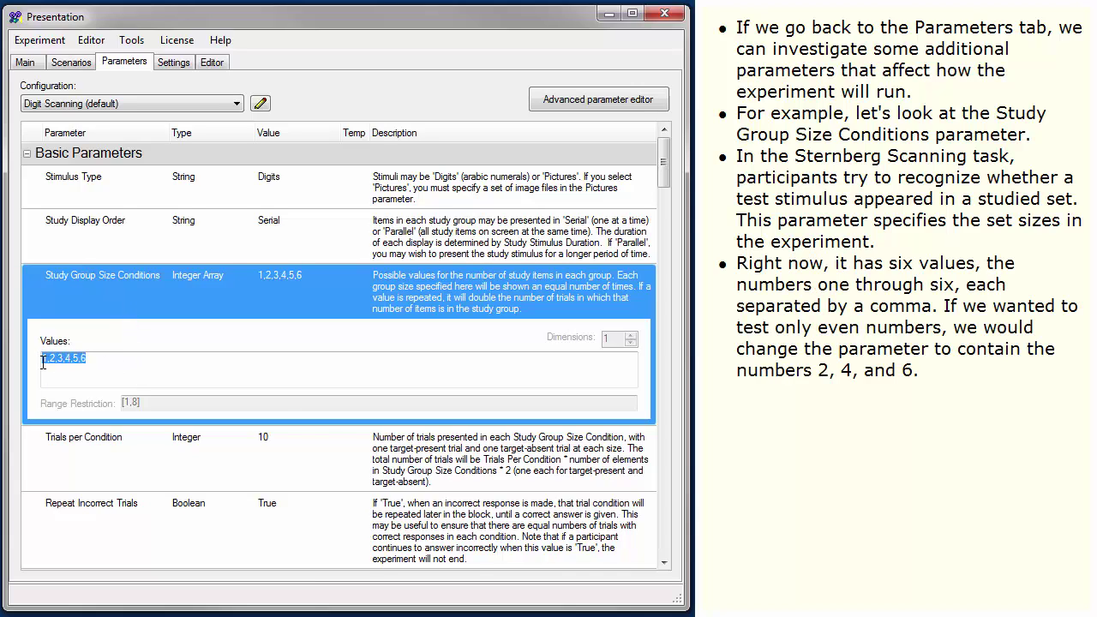
text(2,4,6)
click(317, 288)
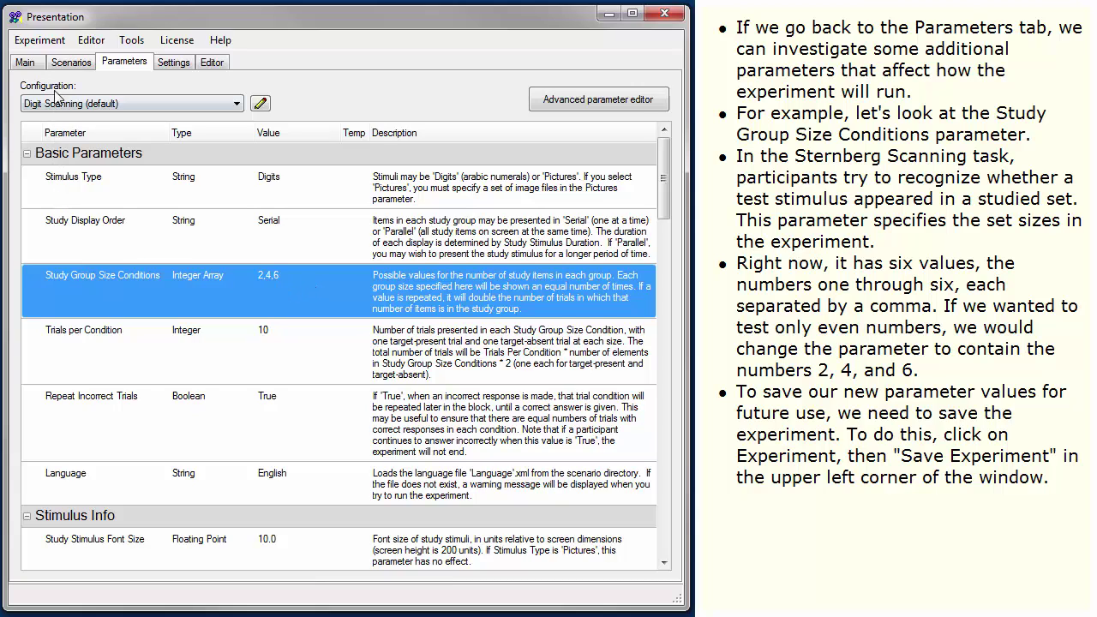
click(39, 40)
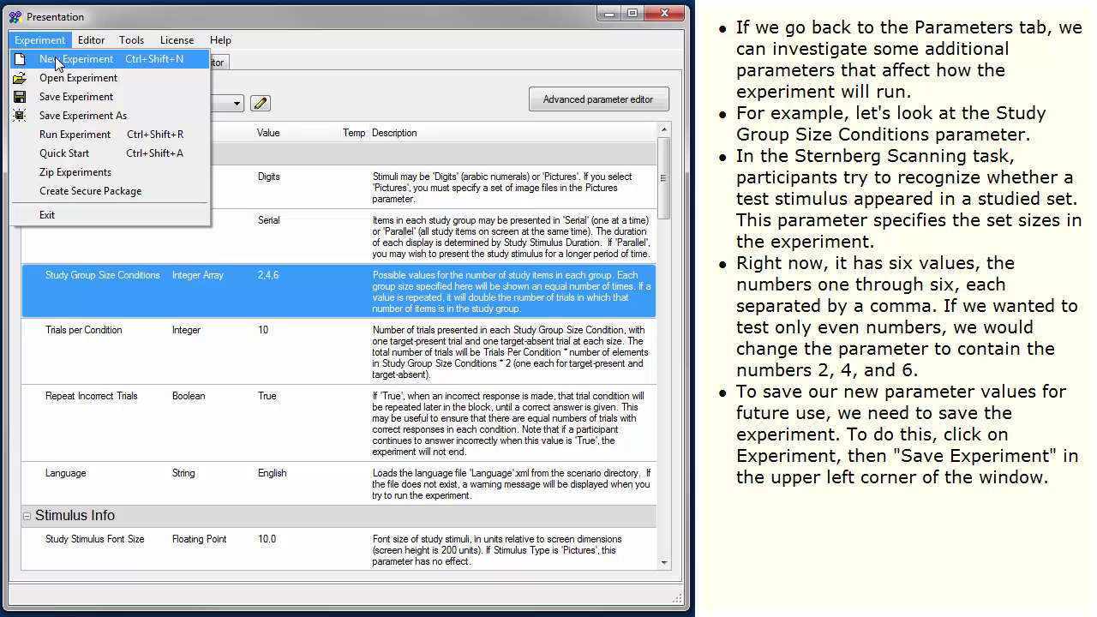
click(139, 103)
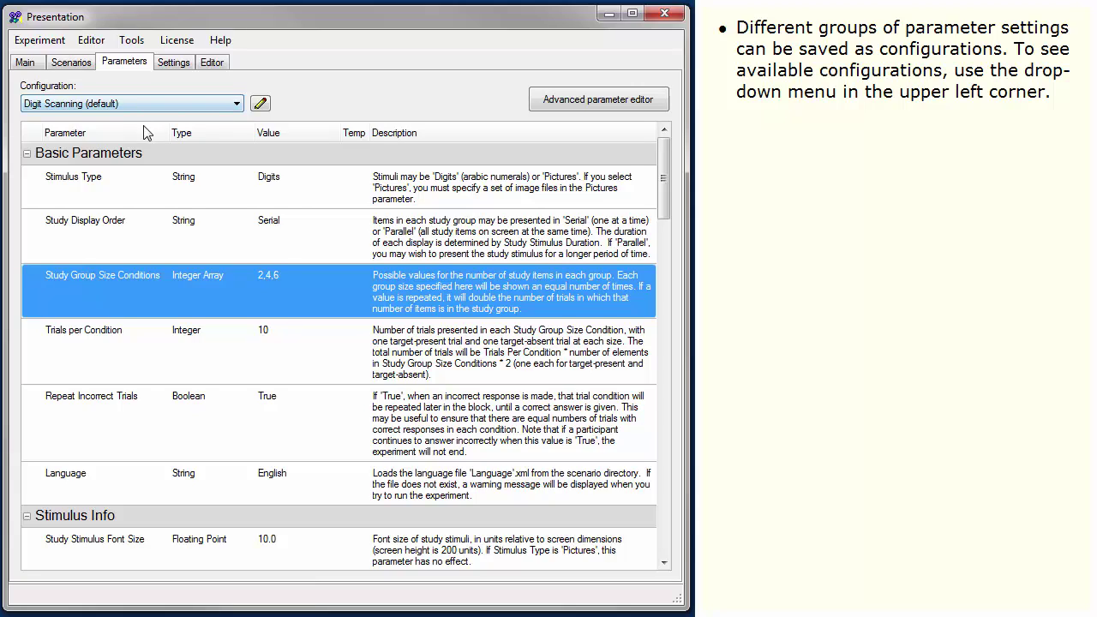
Step: Load the Color Scanning configuration and examine its Stimulus Type parameter
click(237, 105)
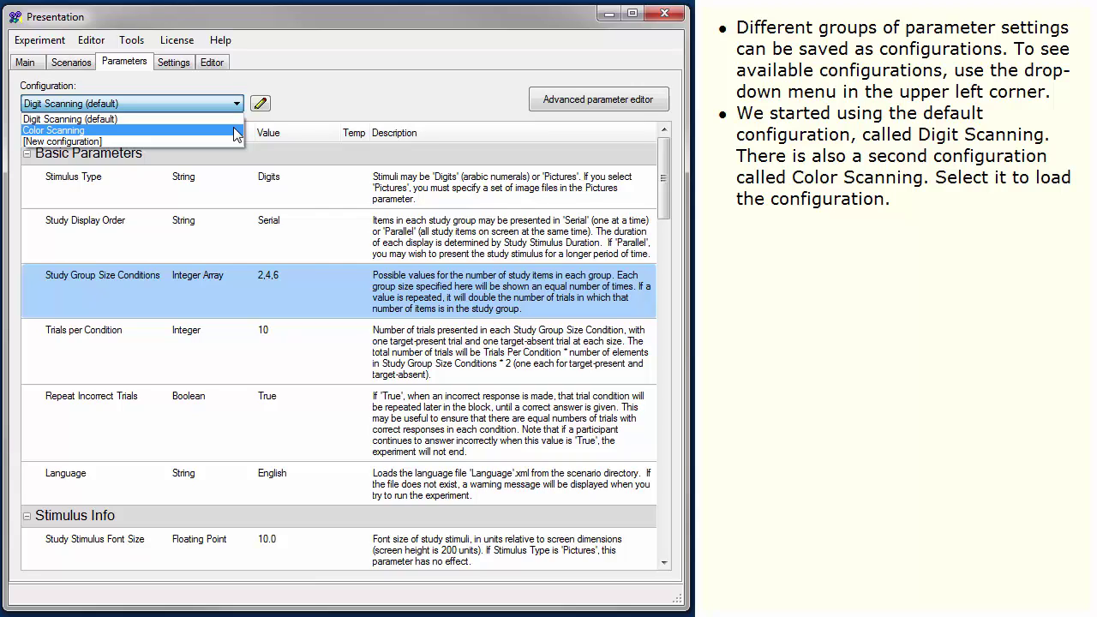
click(234, 129)
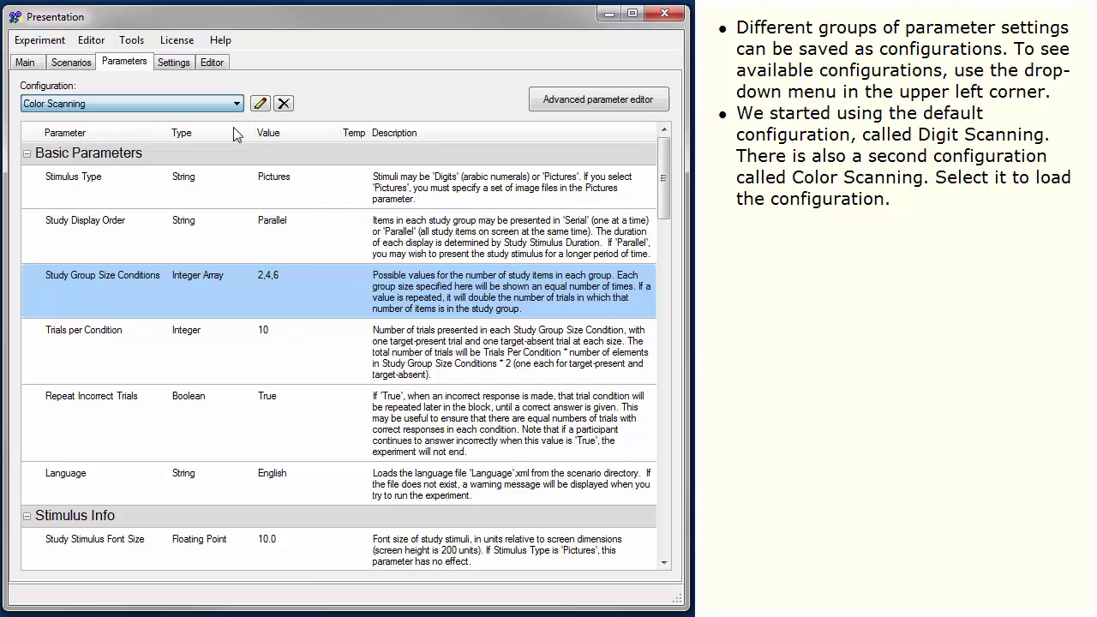
click(229, 185)
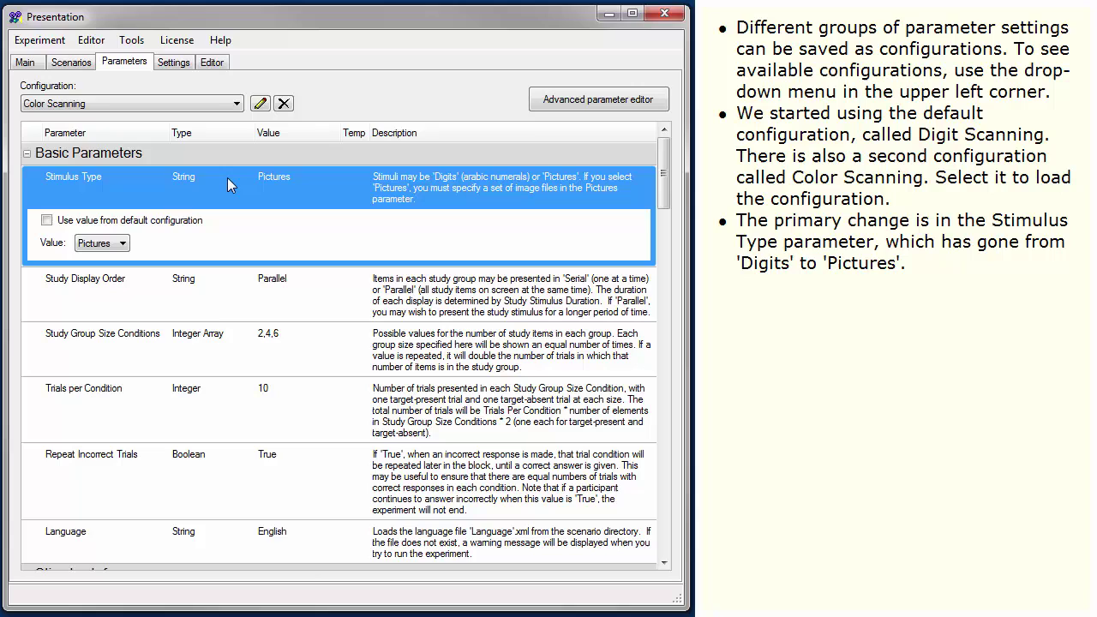
click(229, 185)
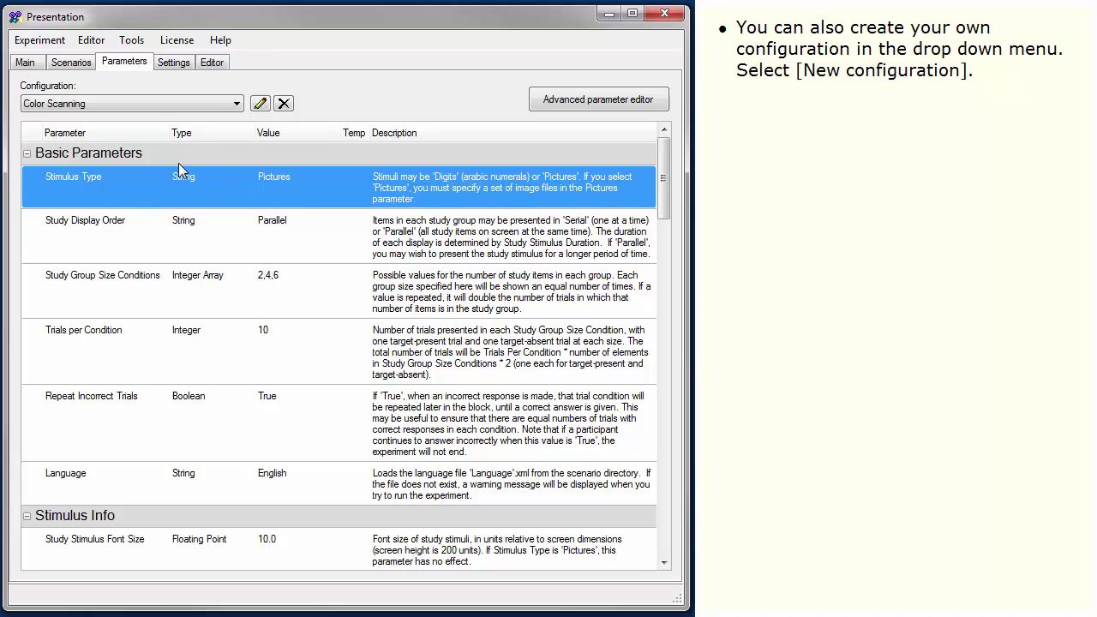
Step: Create a new configuration named "My New Experiment" with [None] as the source for copied values
click(237, 105)
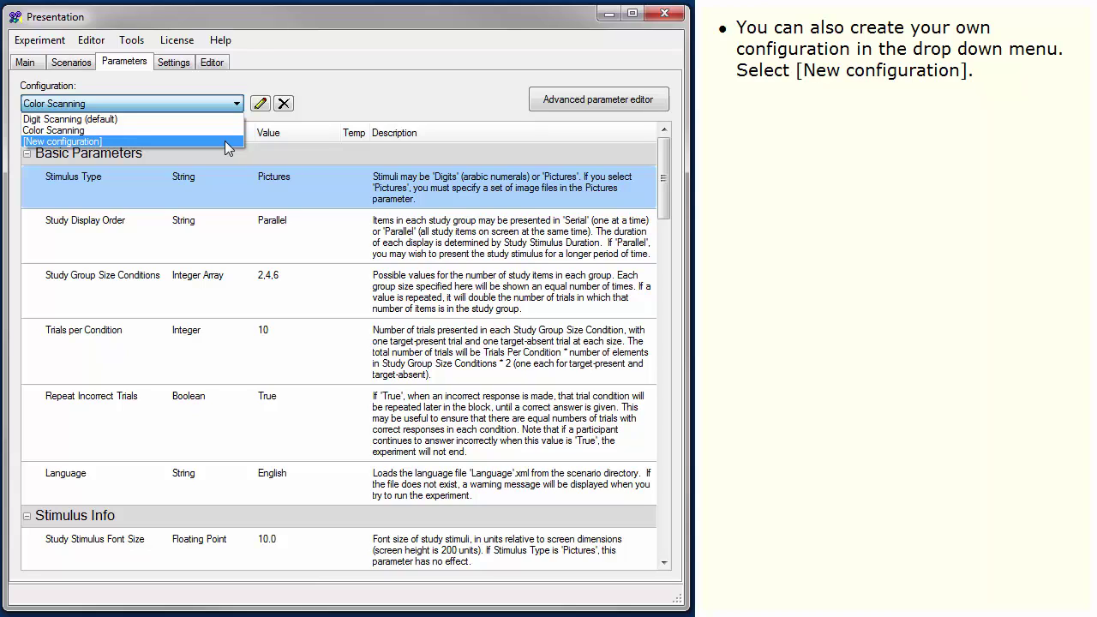
click(225, 141)
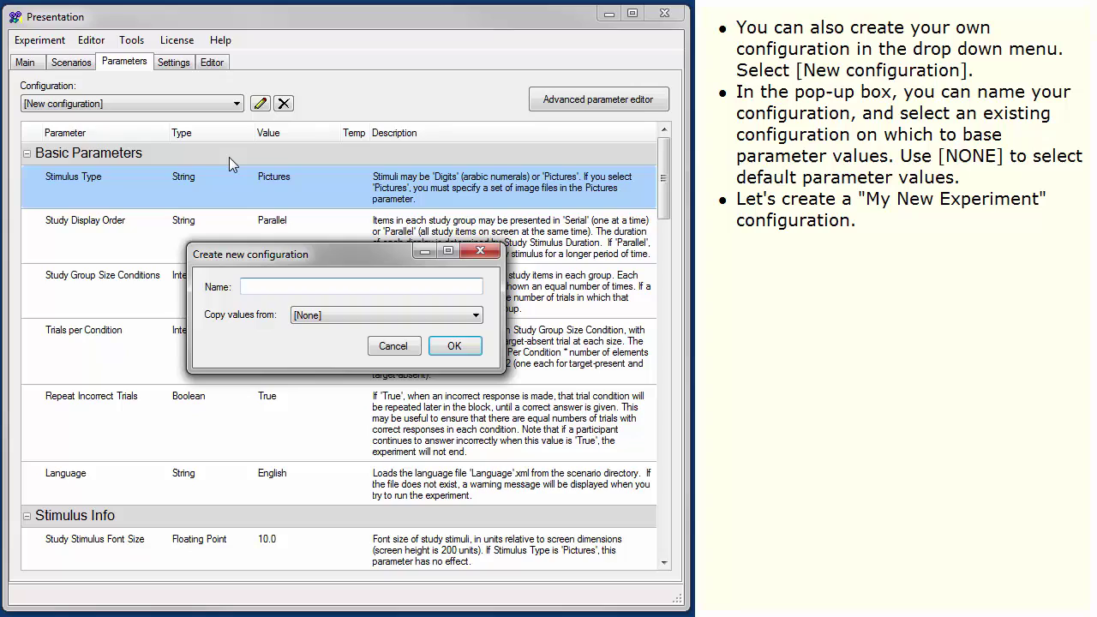
text(My New Experiment)
click(476, 316)
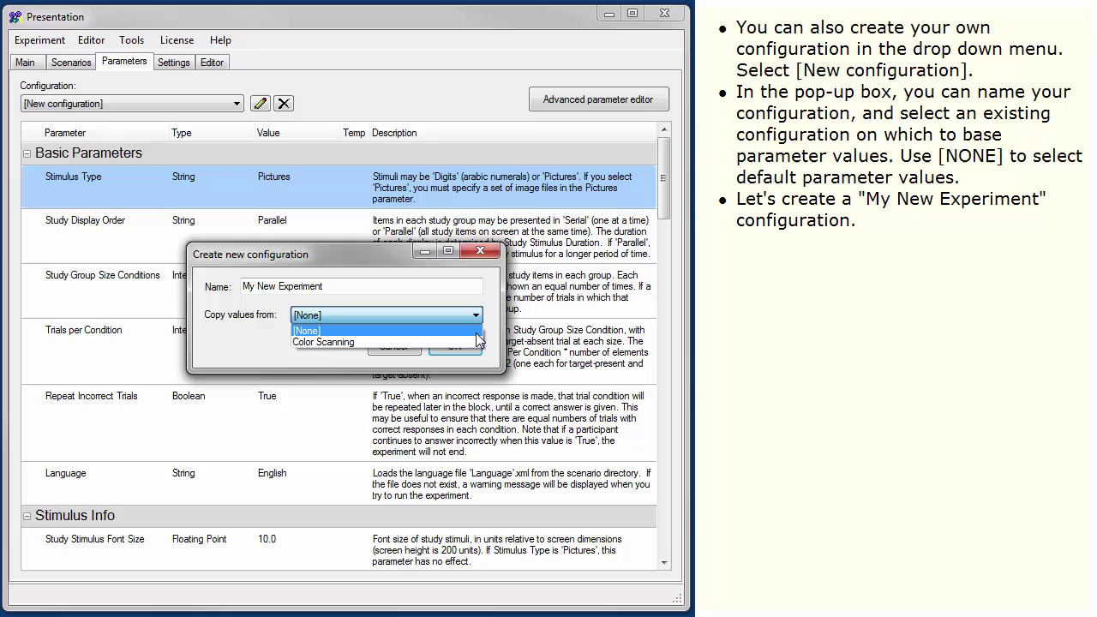
click(478, 332)
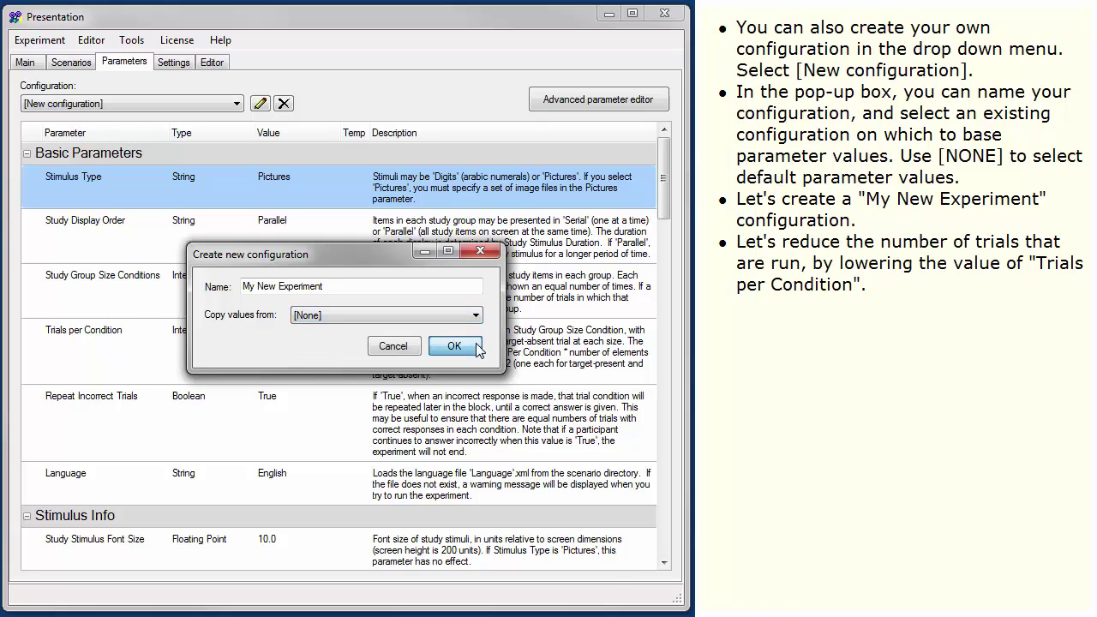
click(454, 346)
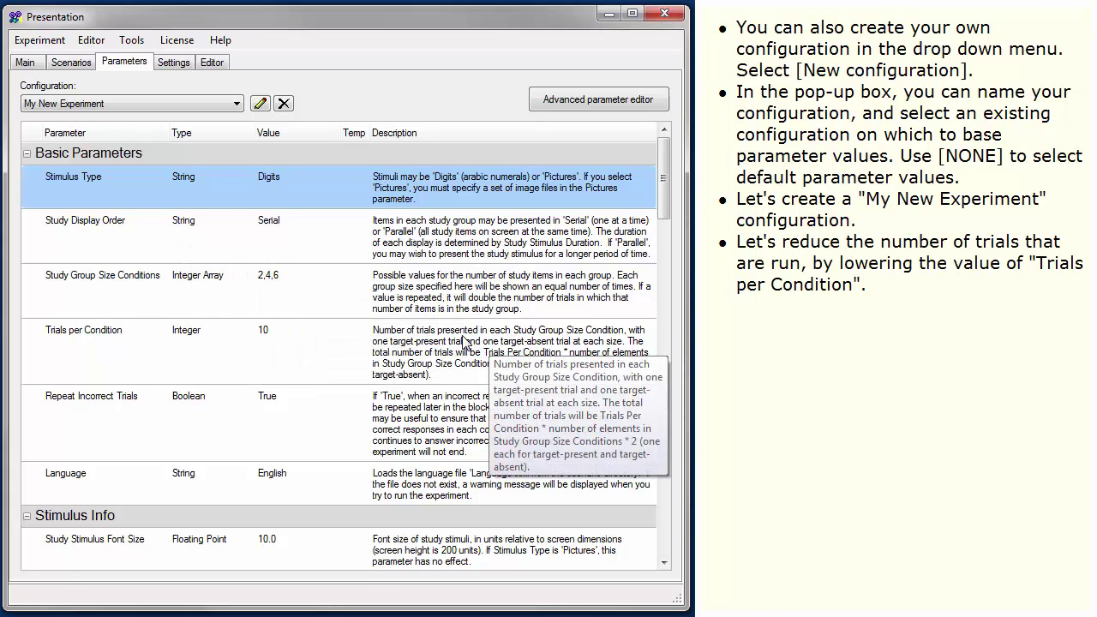
Step: Override the default configuration's Trials per Condition value with 5 in the new configuration, and save the experiment
click(230, 367)
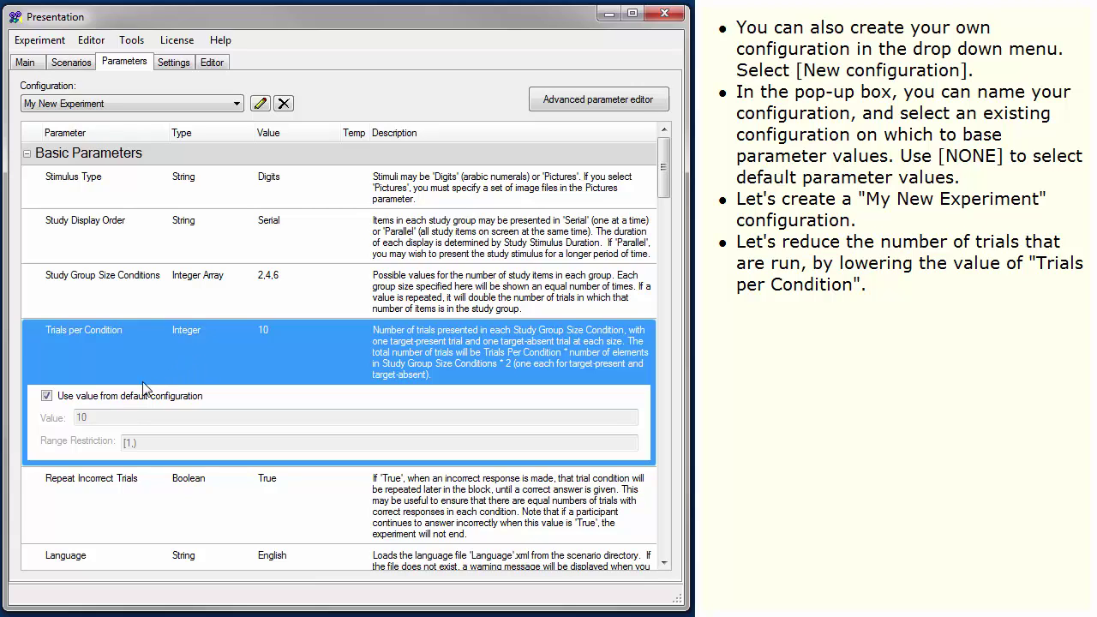
click(48, 396)
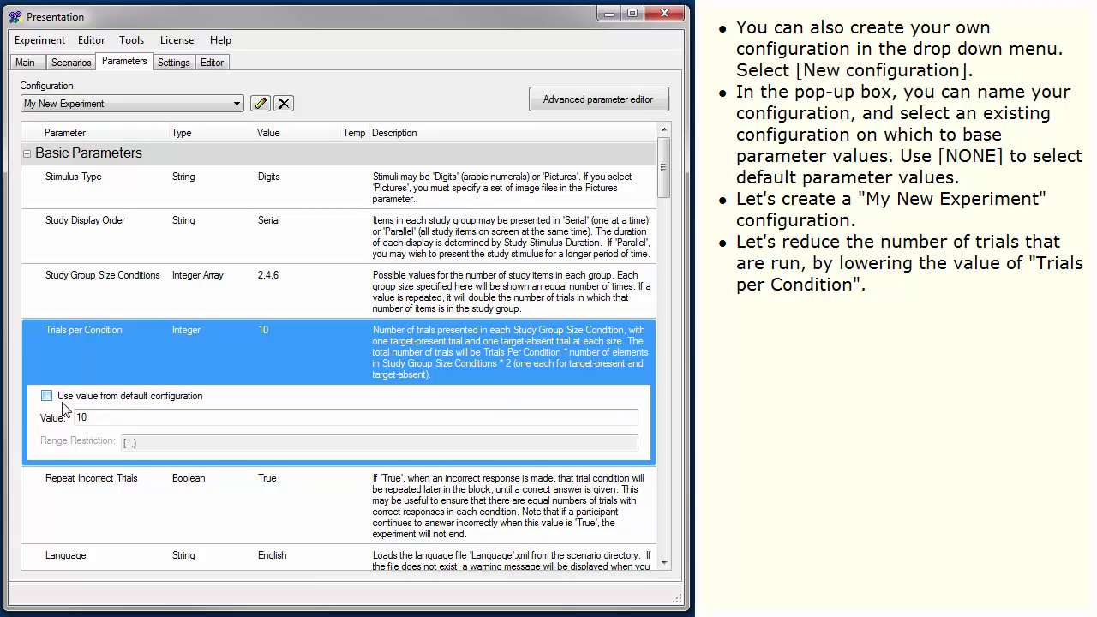
double_click(79, 417)
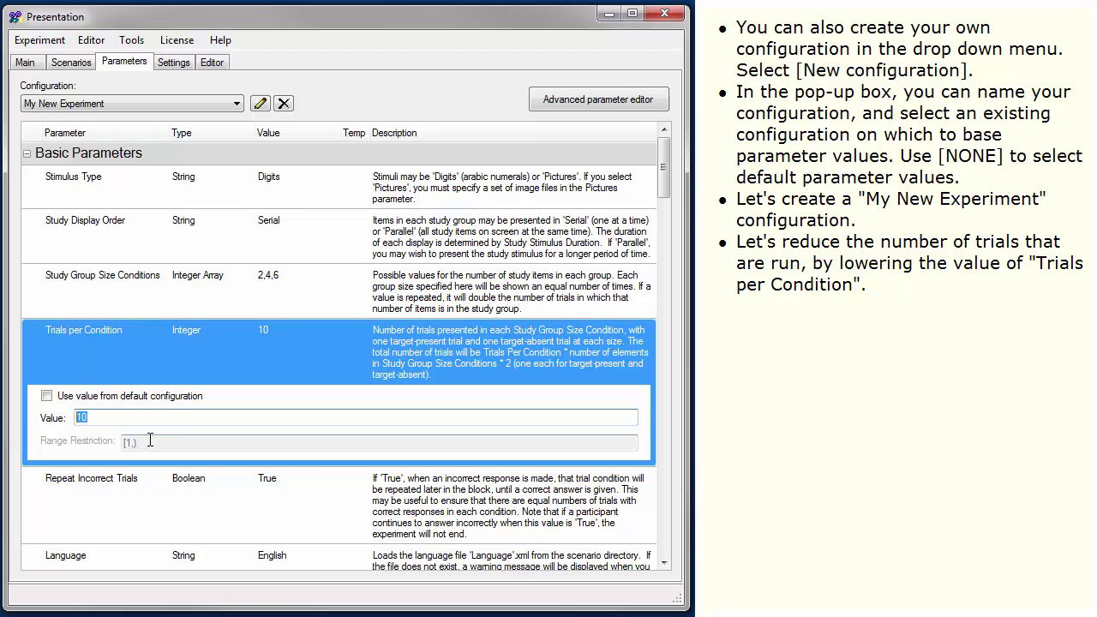
text(5)
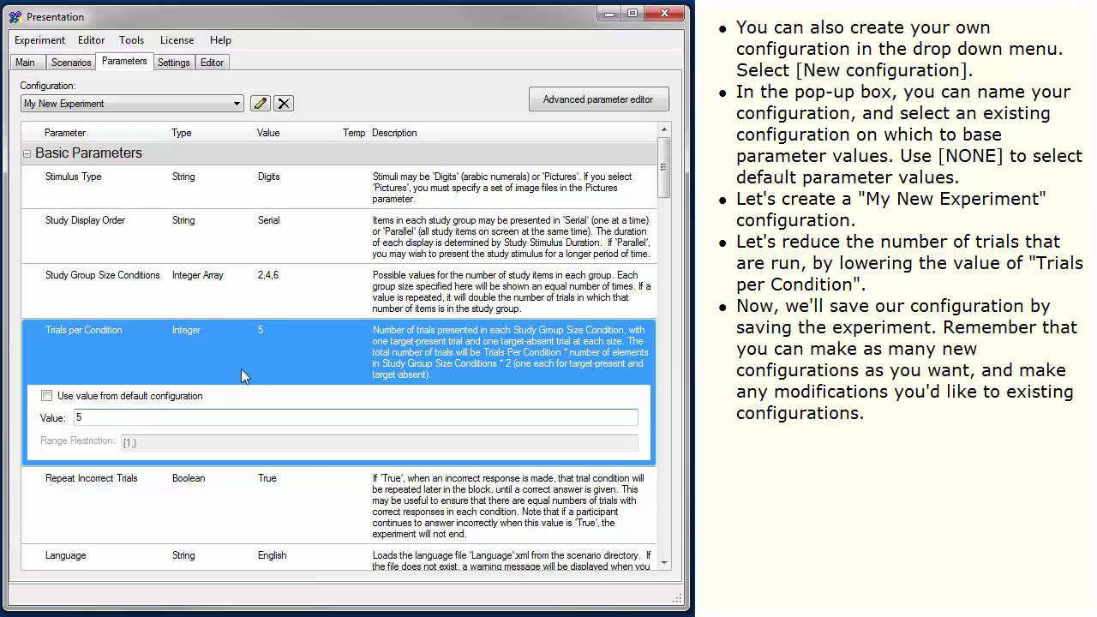
click(241, 334)
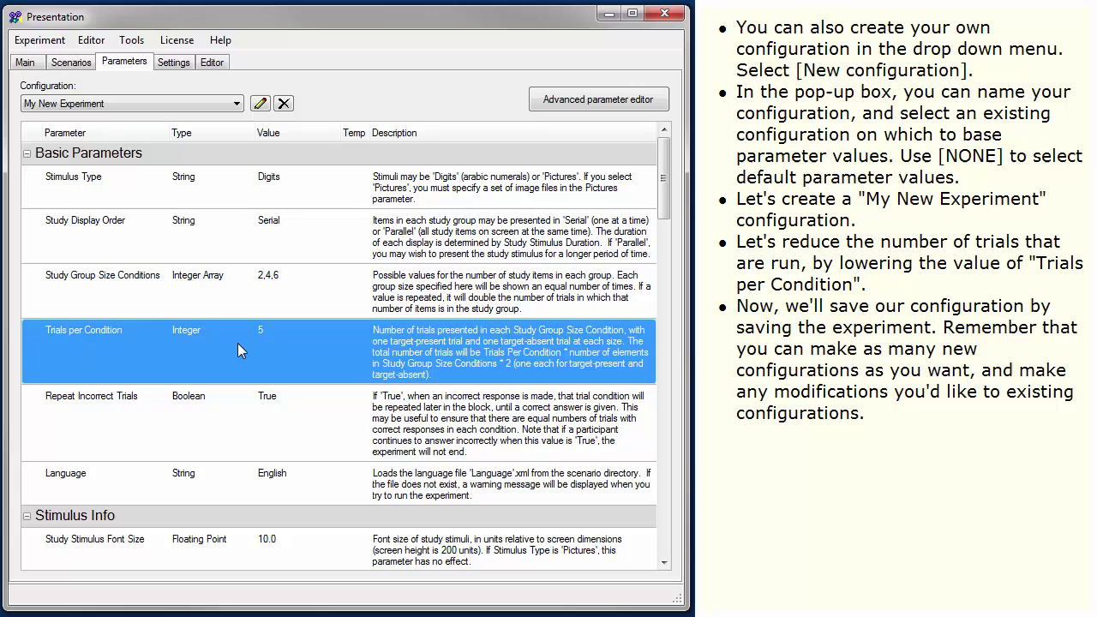
click(63, 43)
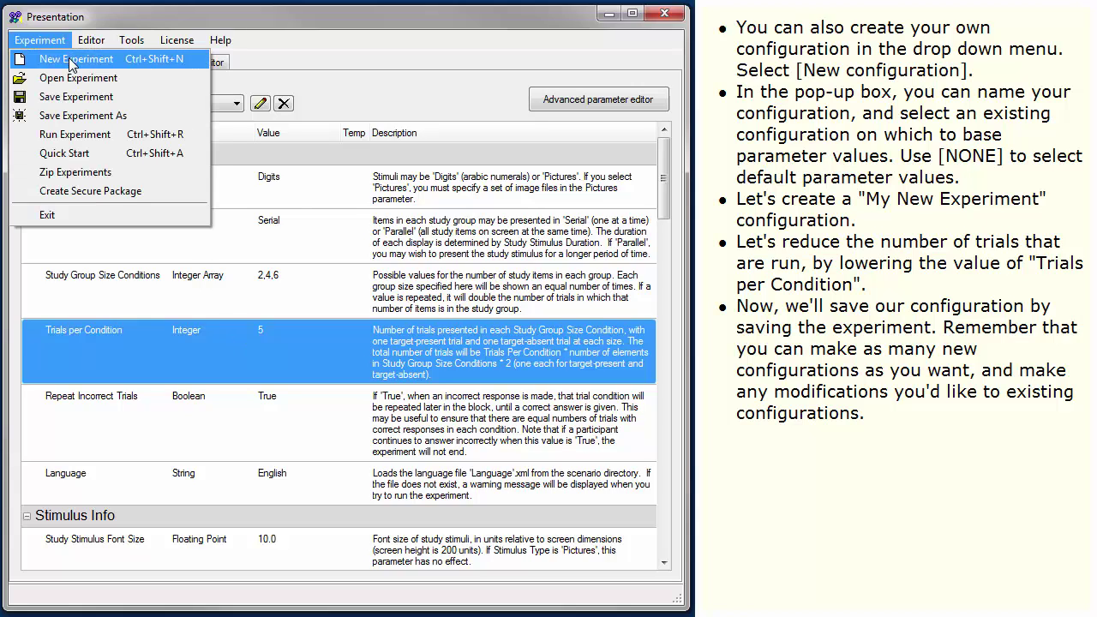
click(86, 99)
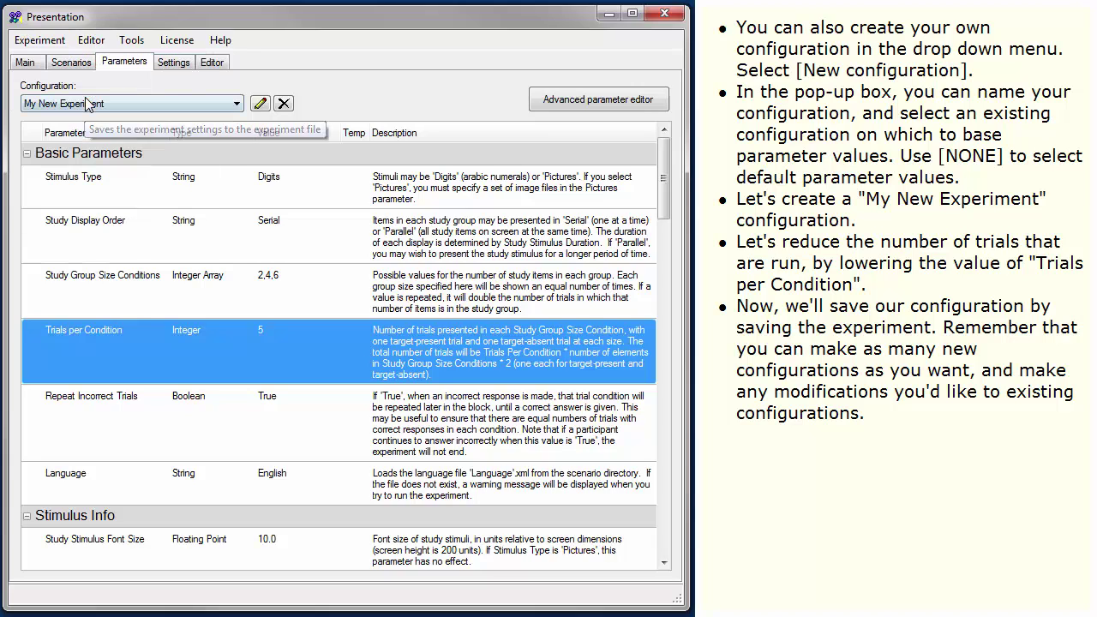